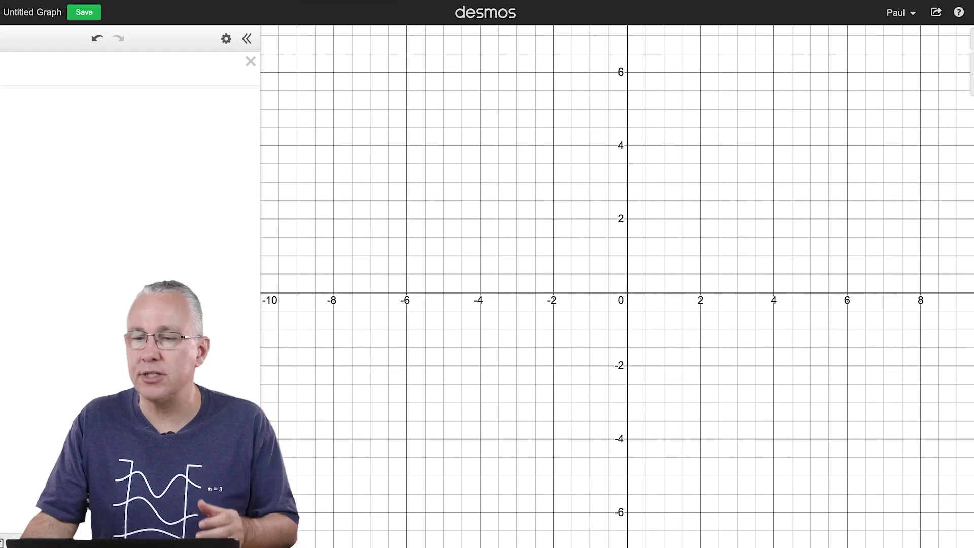
left_click(969, 44)
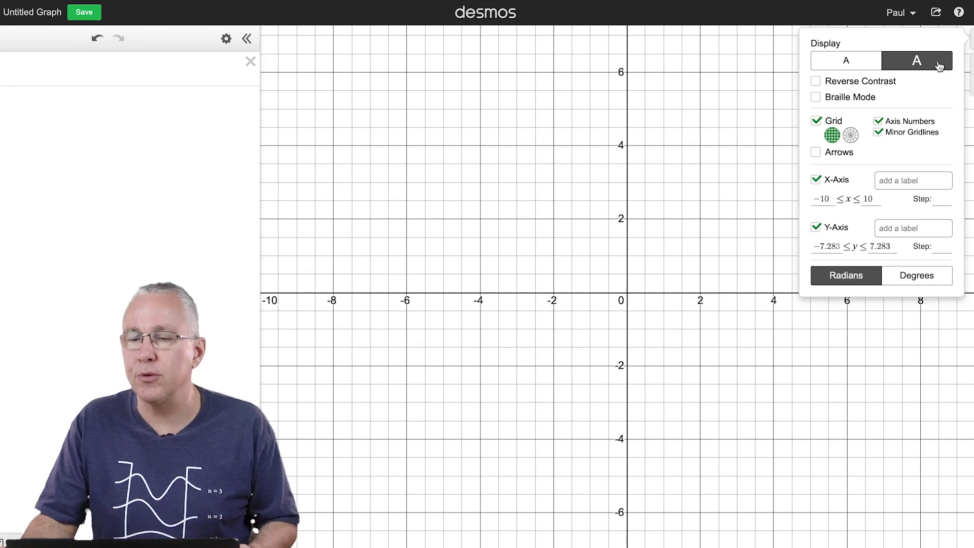
left_click(970, 44)
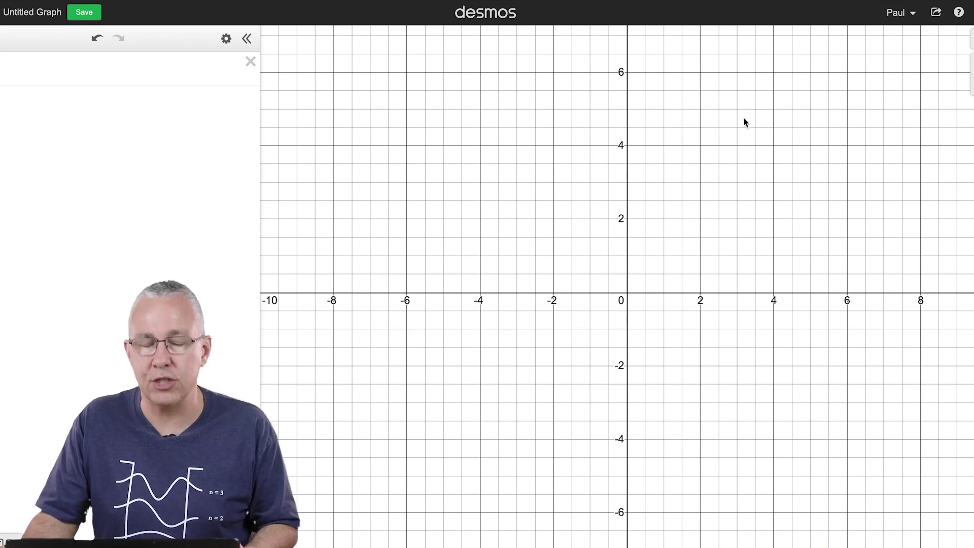
Enter the function f(x) = sin x in the first expression line.
left_click(47, 67)
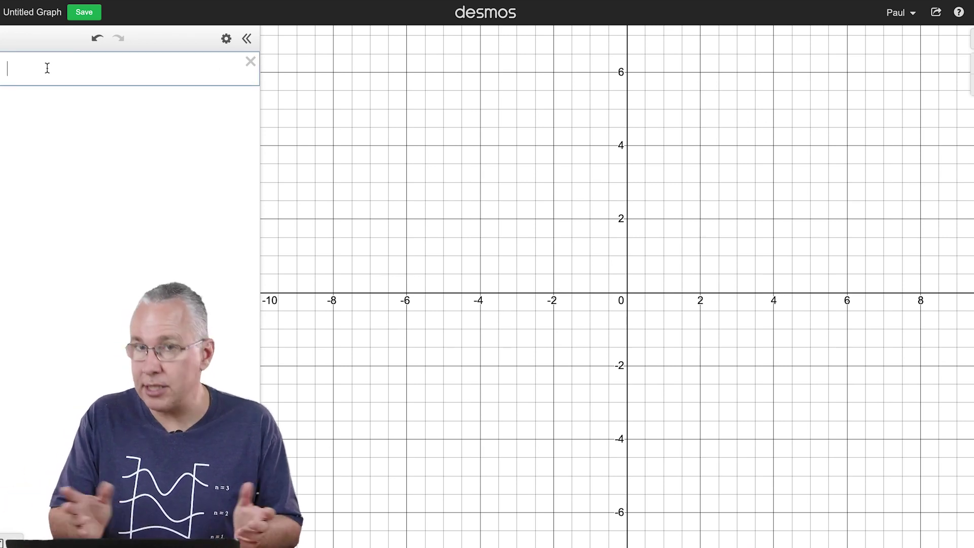
type("f(")
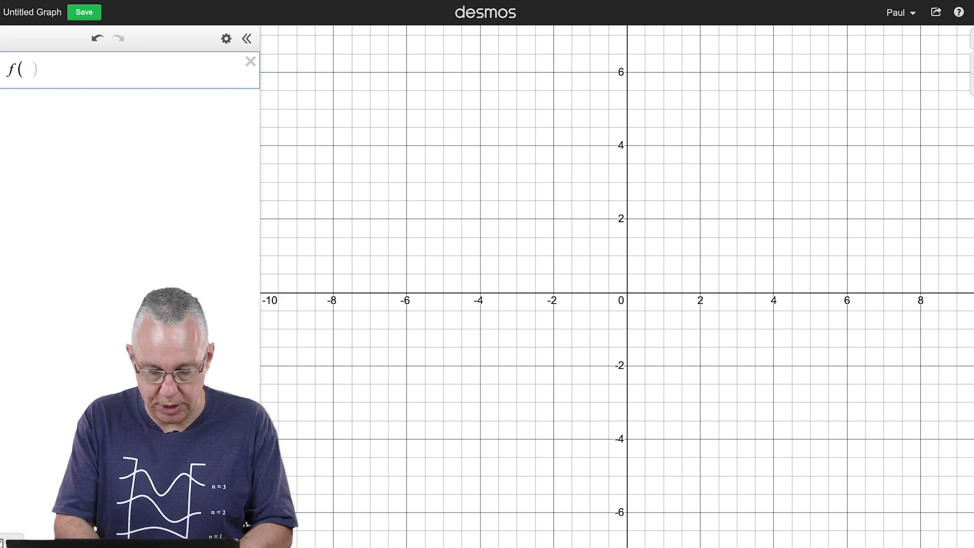
type("x) ")
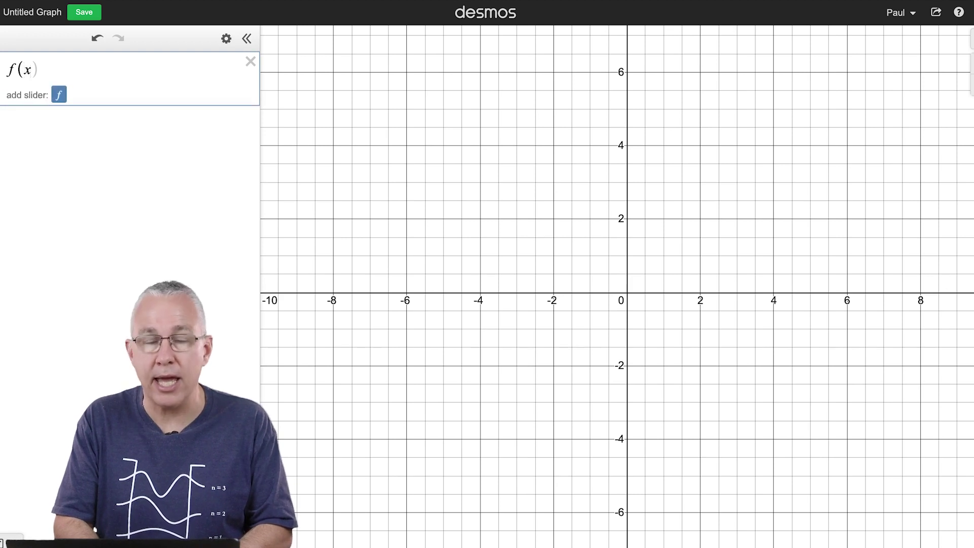
type("=")
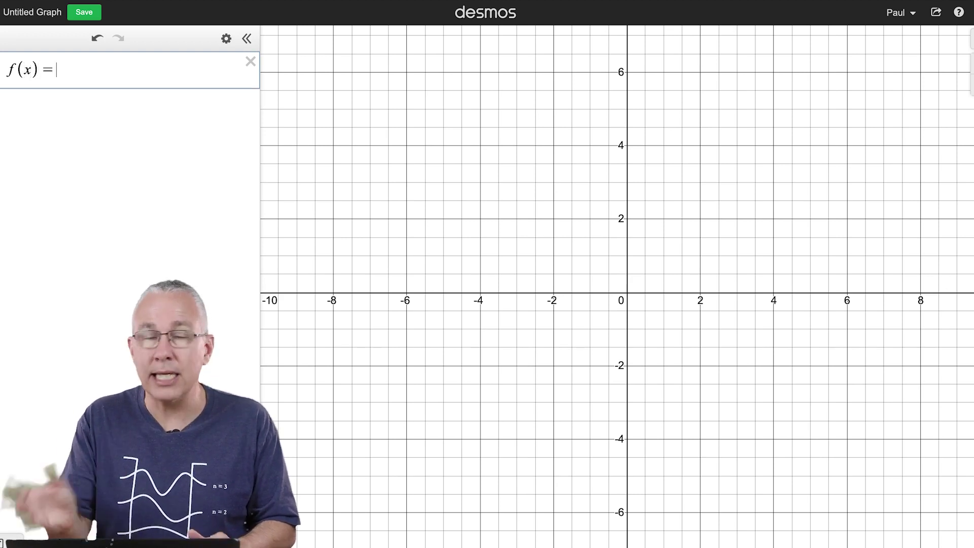
type(" sin x")
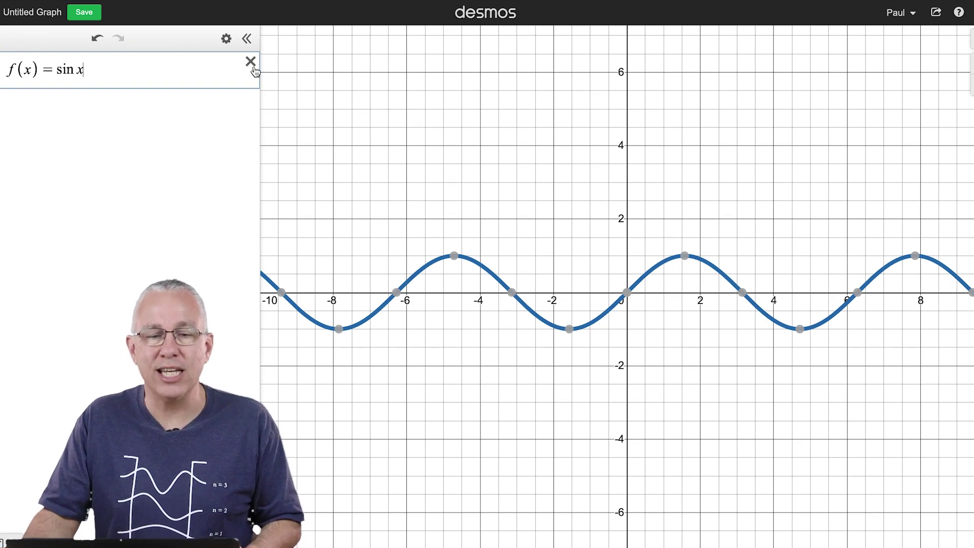
Change the color of the sine curve to red and leave the list's edit mode.
left_click(226, 39)
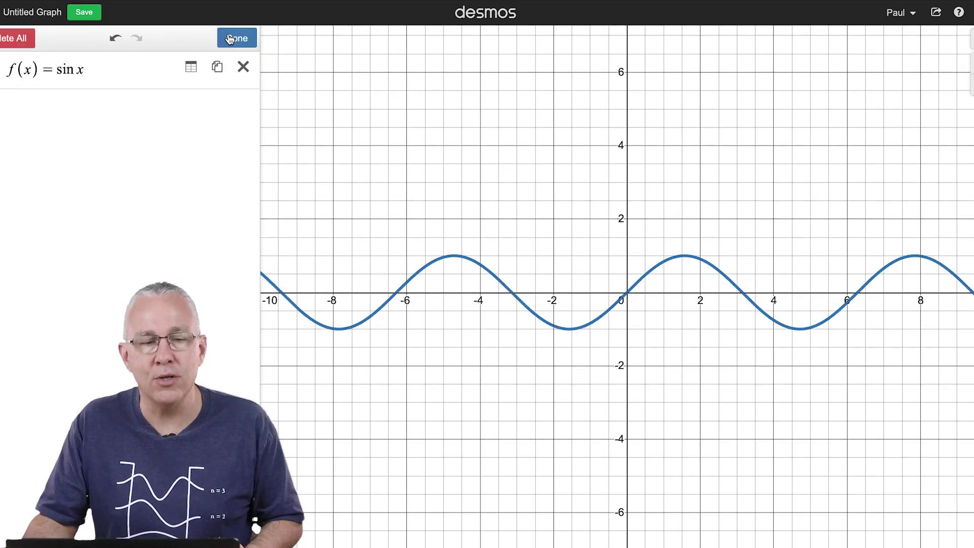
left_click(6, 76)
left_click(14, 125)
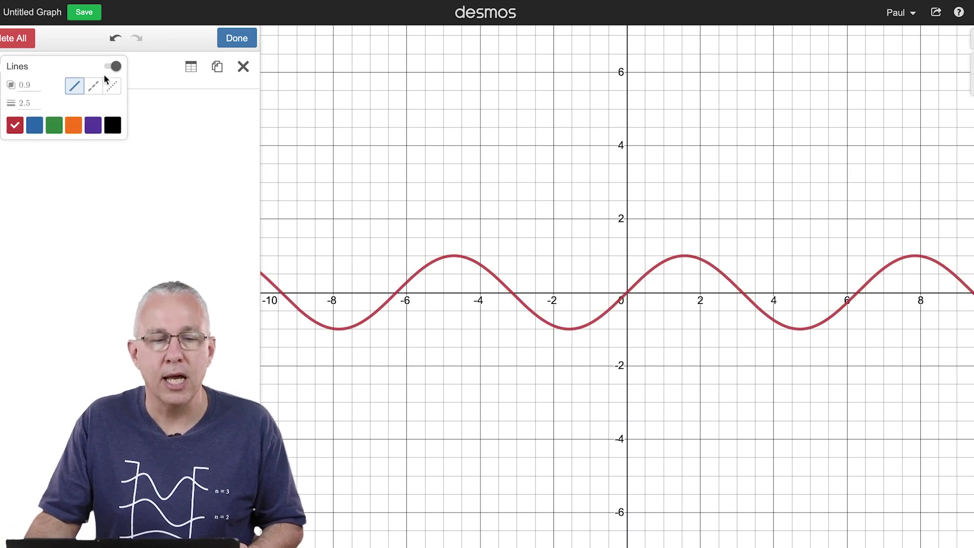
left_click(242, 41)
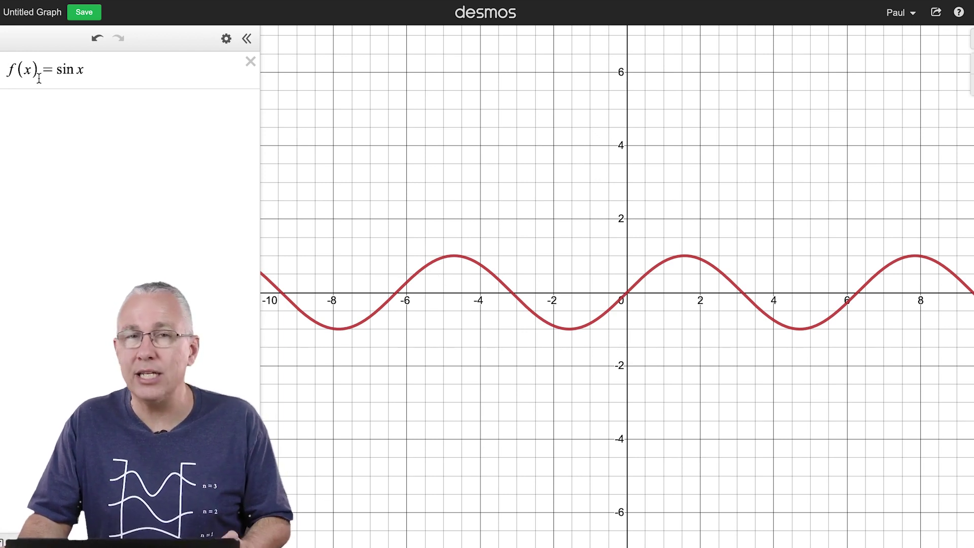
Insert the coefficient a before sin in the function, add a slider for it and try the slider.
left_click(54, 71)
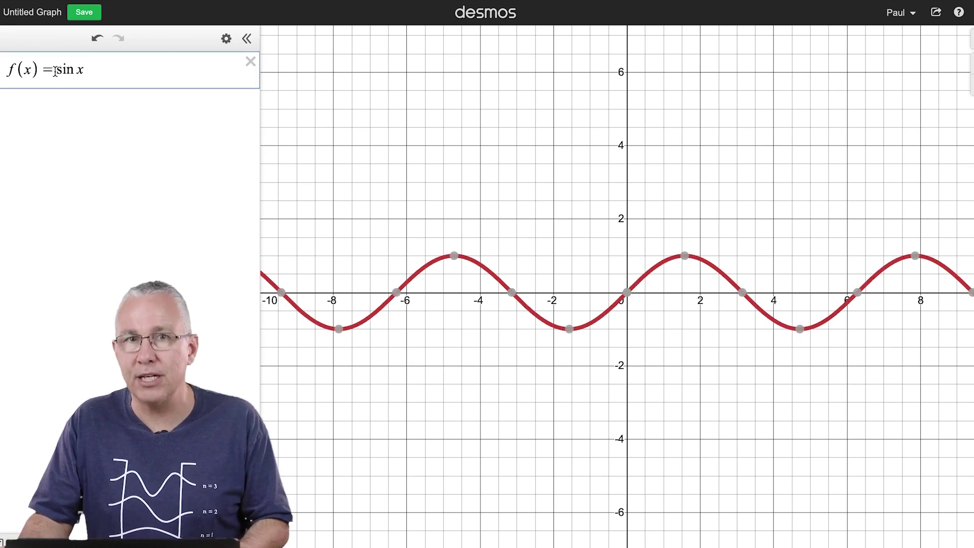
type("a")
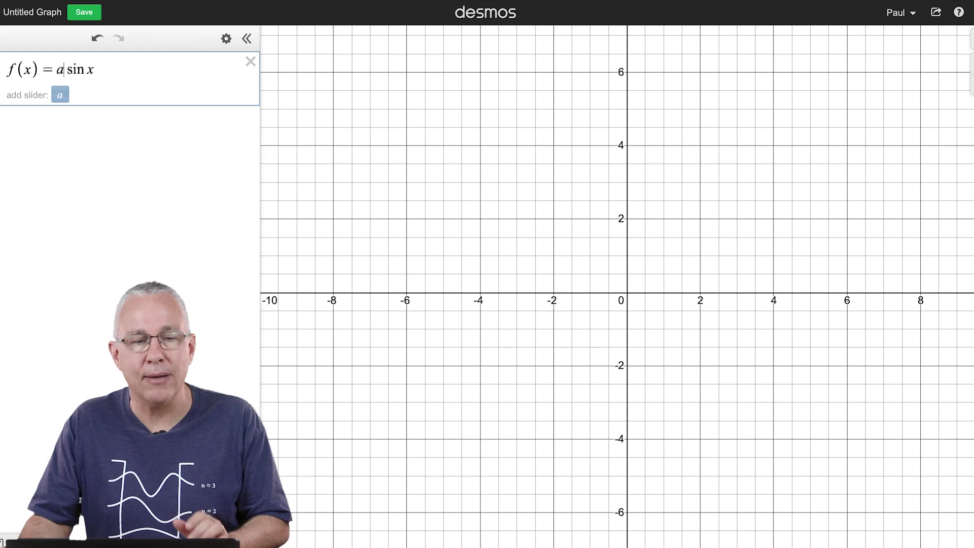
left_click(60, 96)
mouse_move(145, 135)
left_mouse_down()
mouse_move(167, 135)
mouse_move(104, 135)
mouse_move(145, 136)
left_mouse_up()
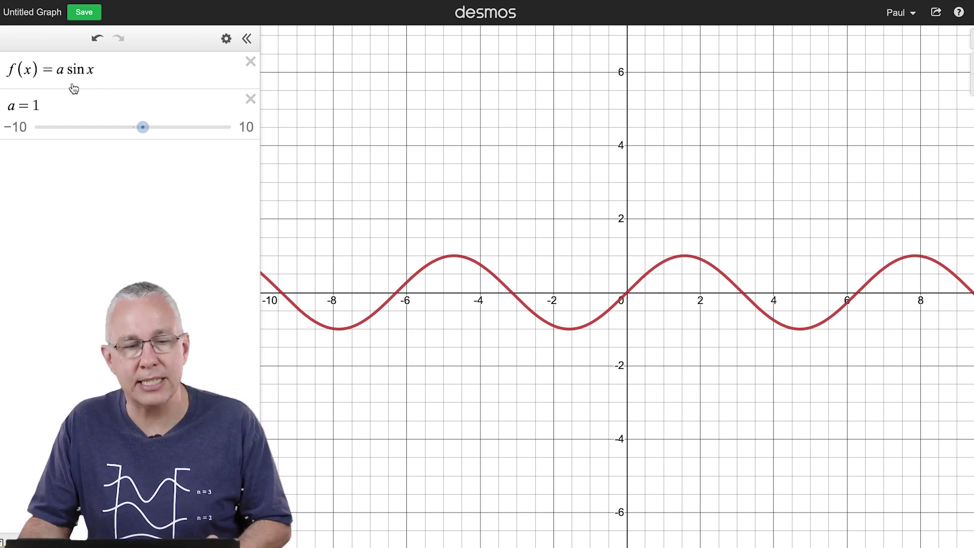
Insert the coefficient b before x inside the sine, add a slider for it and try the slider.
left_click(89, 70)
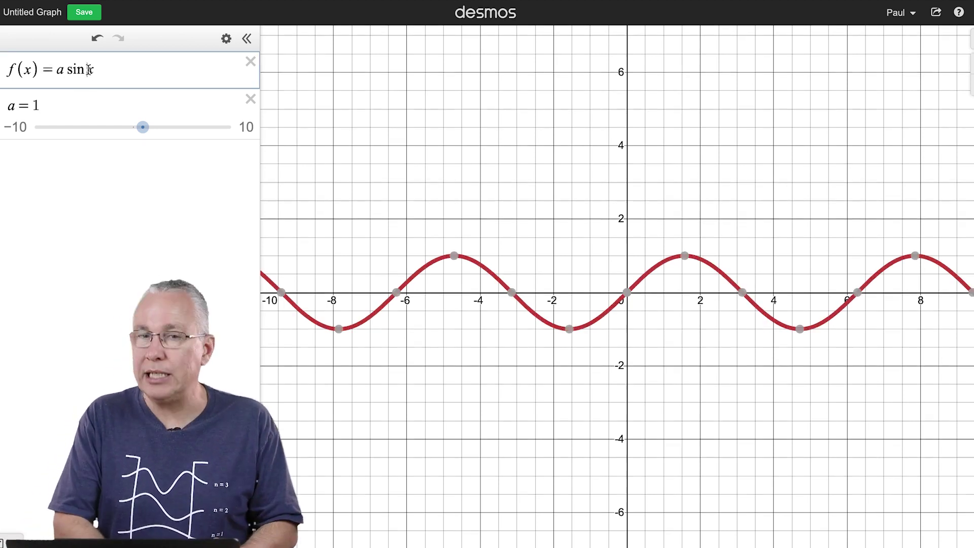
type("b")
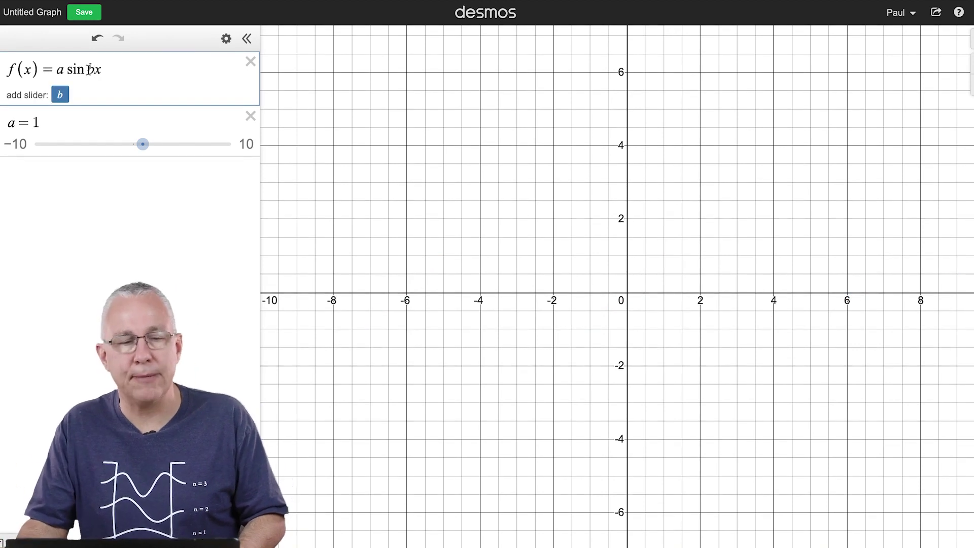
left_click(60, 96)
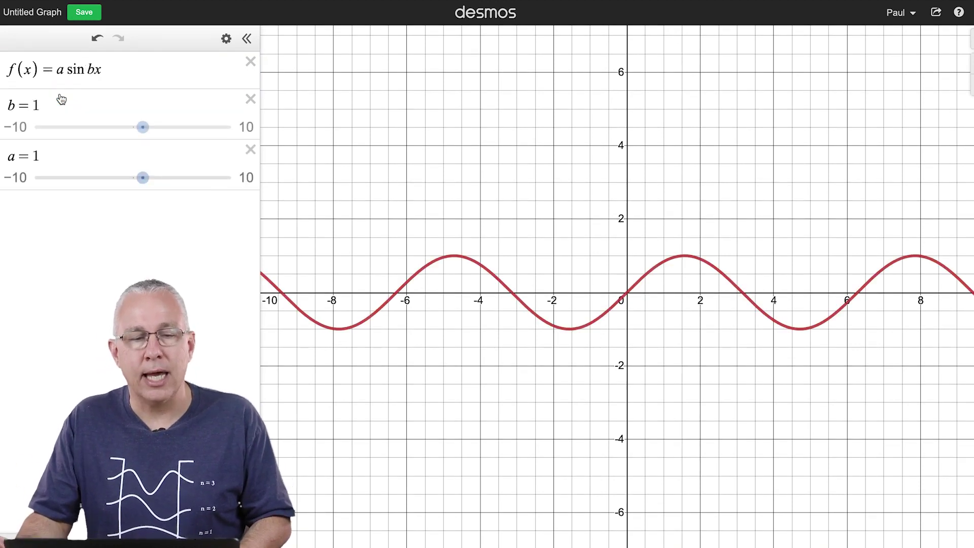
mouse_move(153, 128)
left_mouse_down()
mouse_move(162, 131)
mouse_move(127, 130)
mouse_move(167, 131)
mouse_move(149, 133)
left_mouse_up()
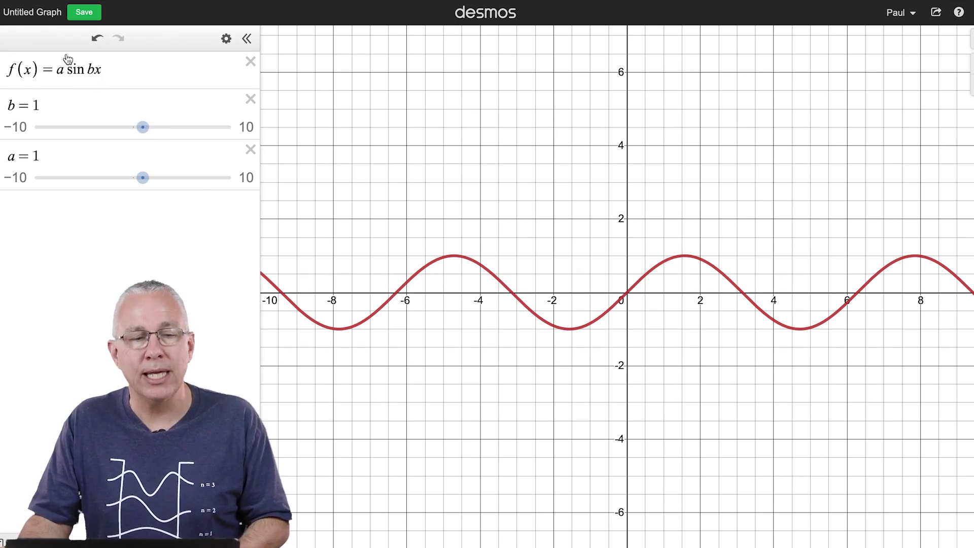
Change the function to f(x) = a sin(bx − c) and add a slider for c.
left_click(100, 71)
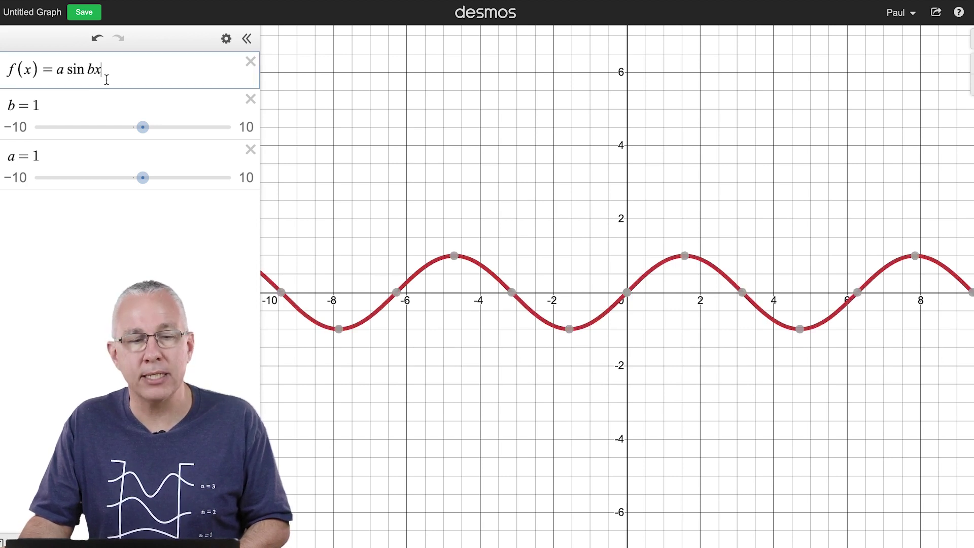
type("-c")
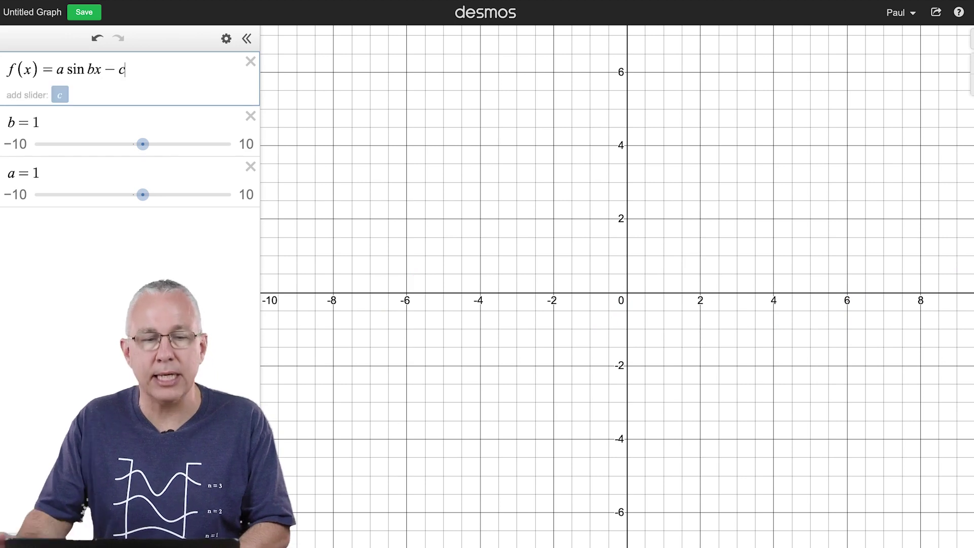
type(")")
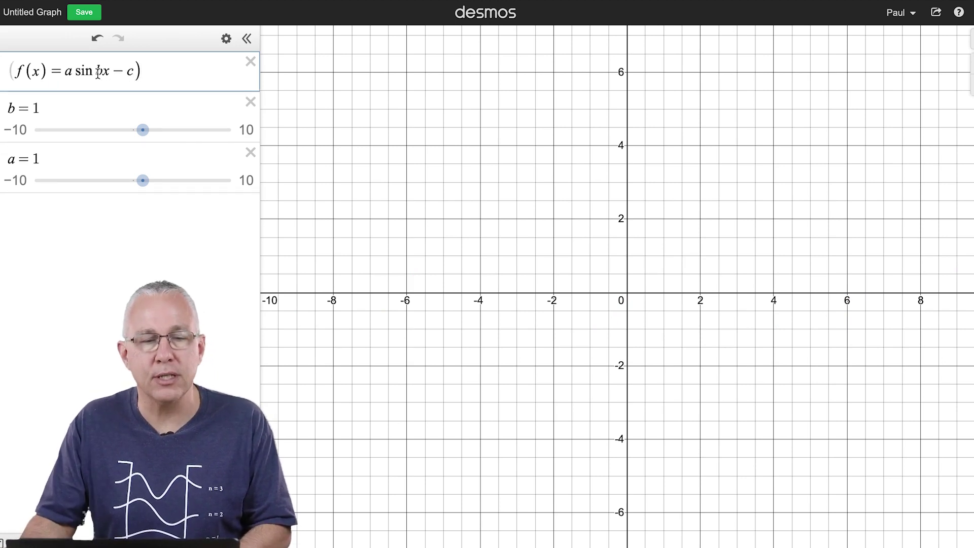
left_click(98, 71)
type("(")
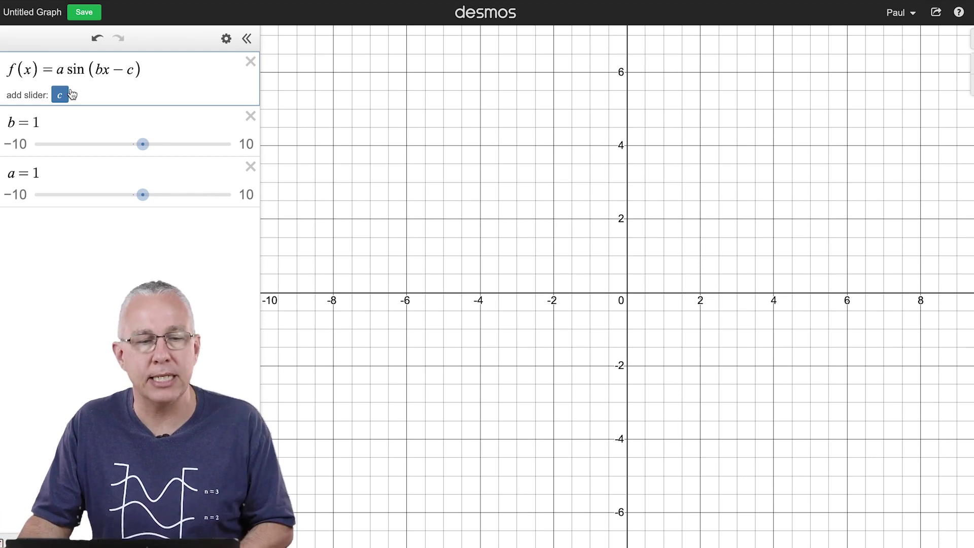
left_click(60, 96)
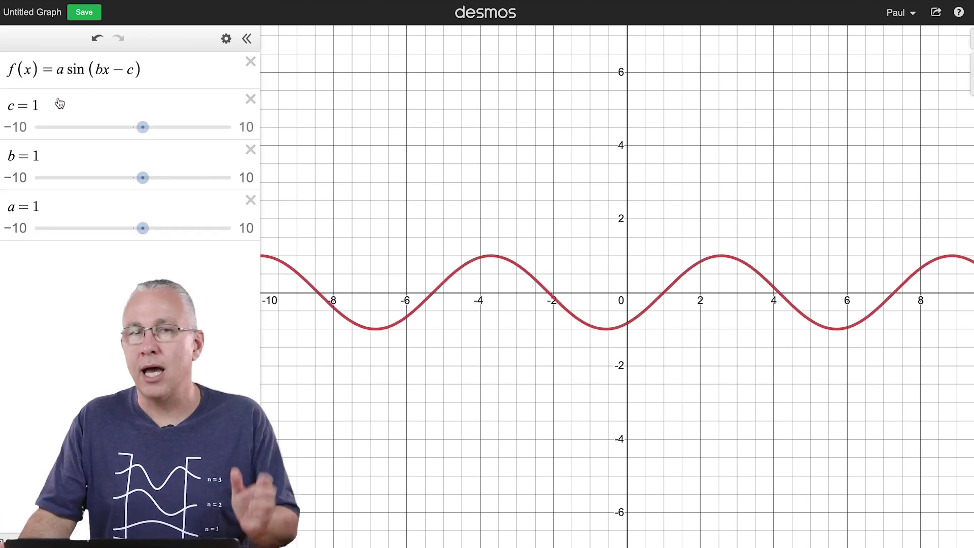
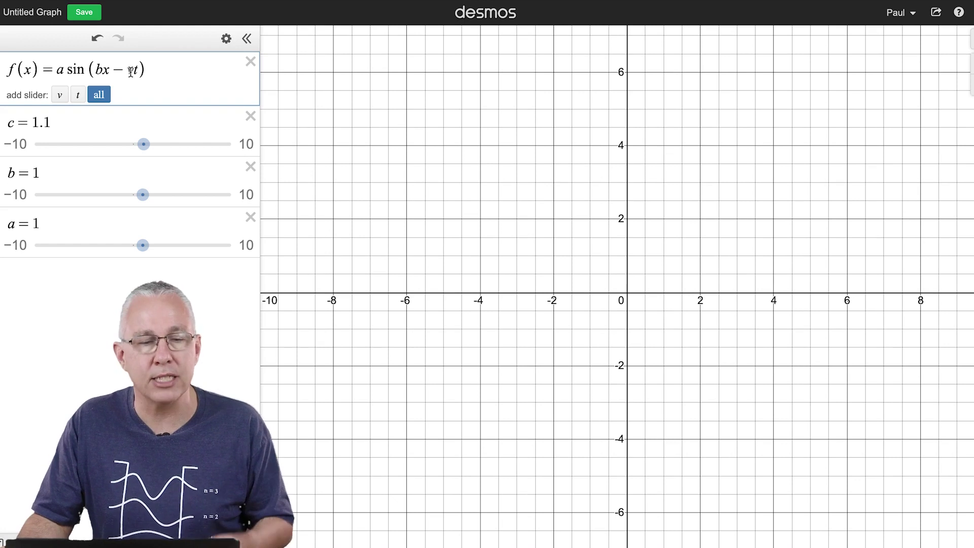
Add sliders for both v and t, and reorder the parameter list as a, b, c, v, t.
left_click(99, 94)
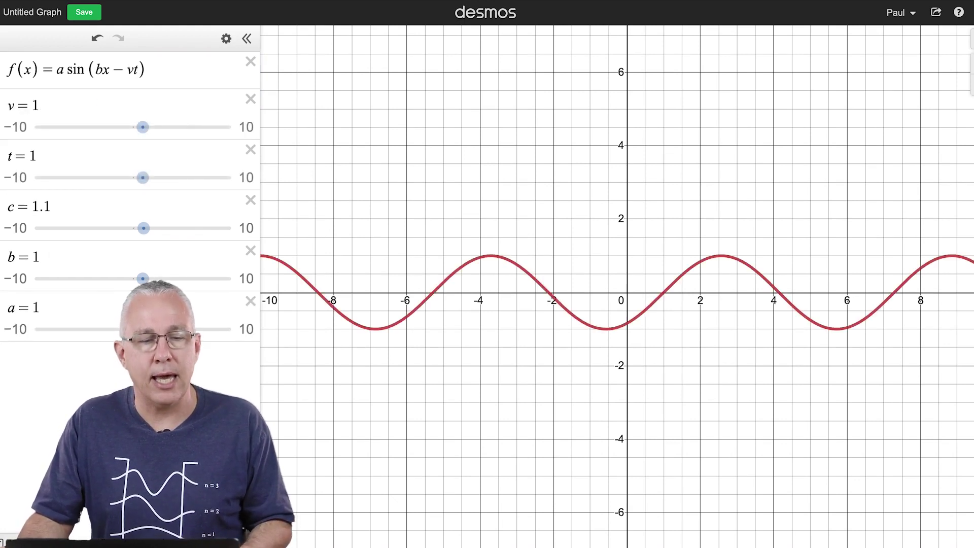
left_click_drag(20, 315, 20, 109)
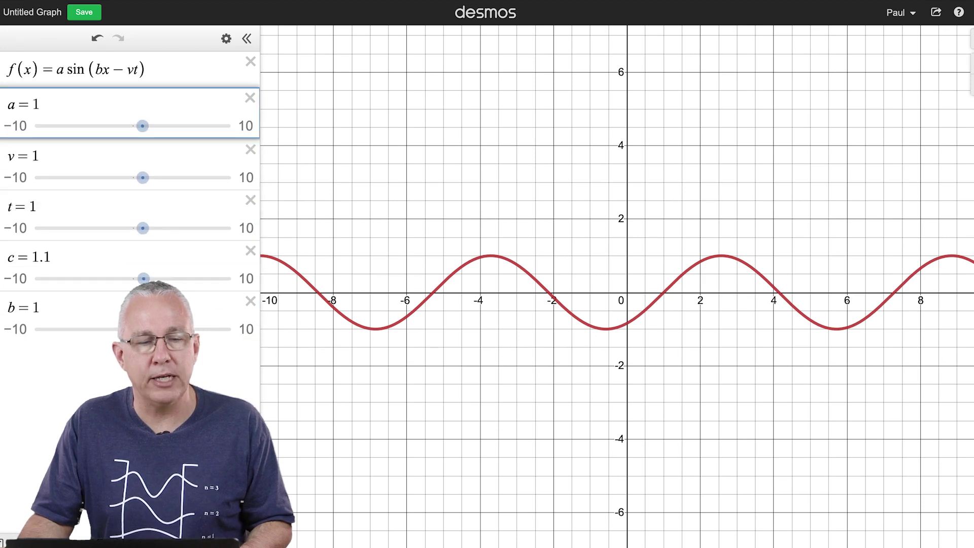
left_click_drag(11, 309, 10, 155)
left_click_drag(2, 300, 2, 200)
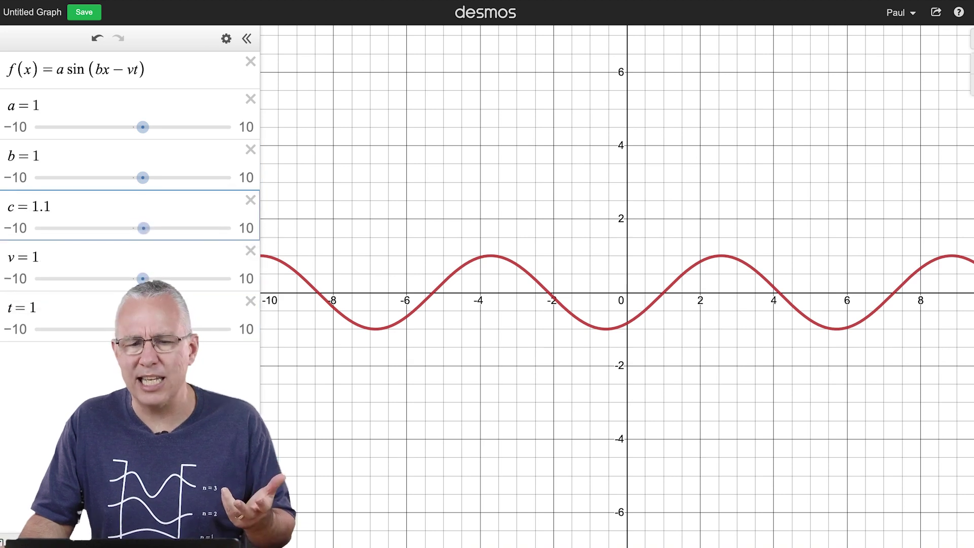
Delete the unused c slider and set the animation mode of t to play indefinitely without bounds.
left_click(250, 200)
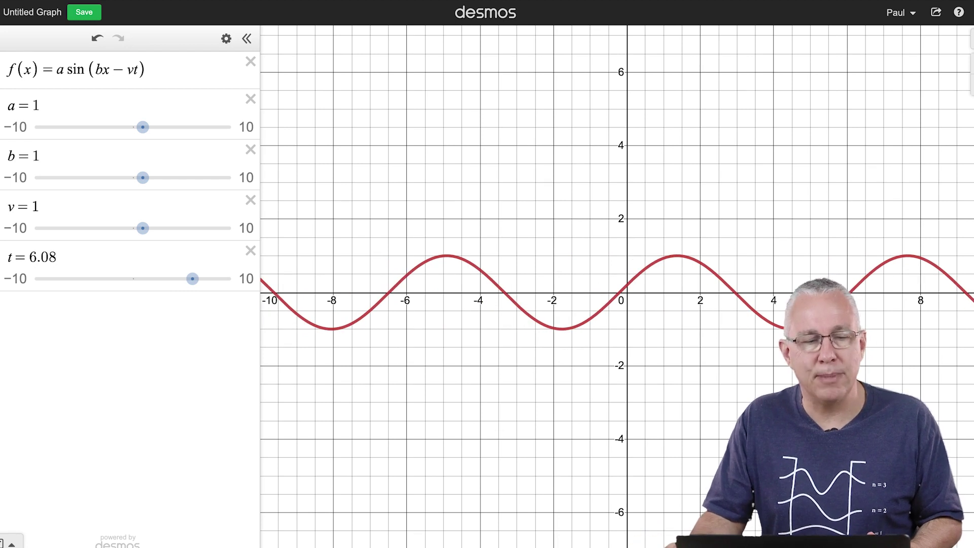
left_click(2, 276)
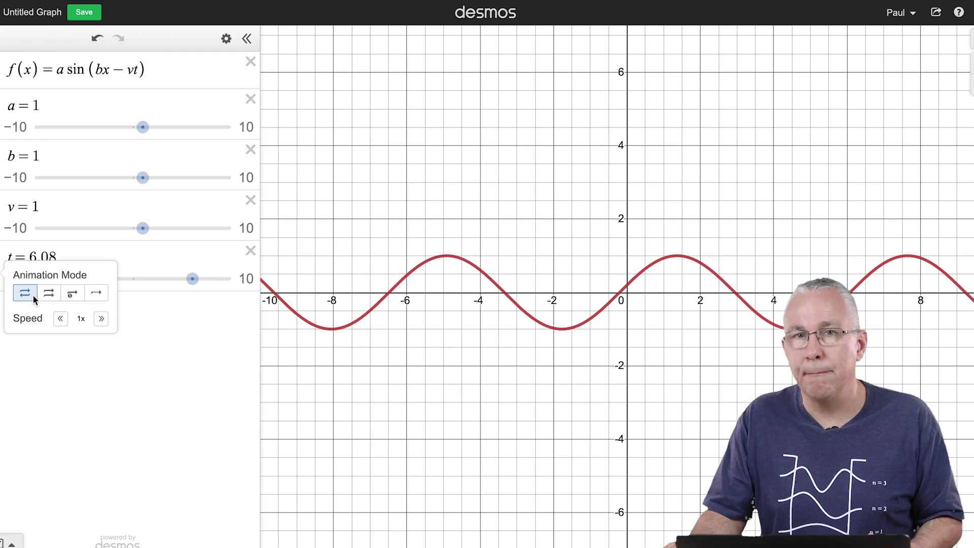
left_click(97, 297)
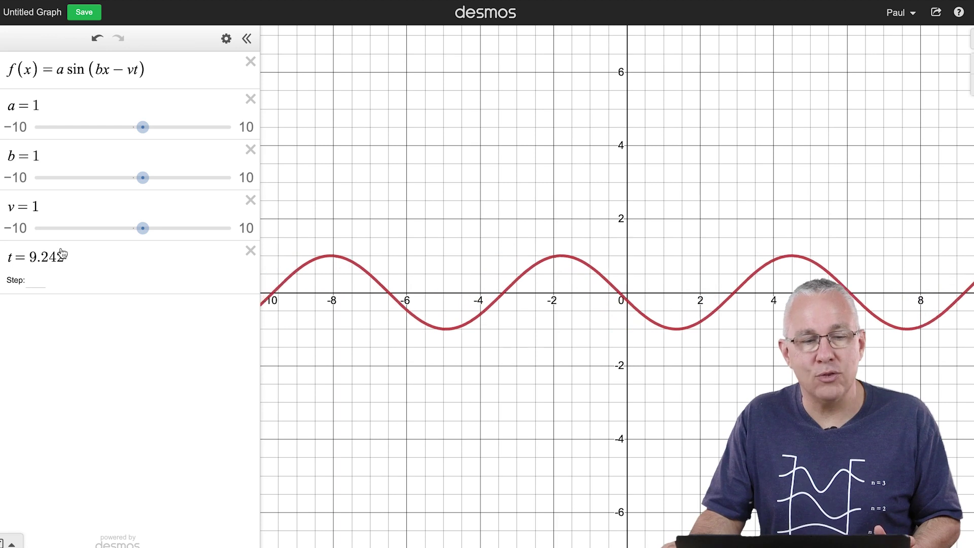
Vary the moving wave with its sliders: v to 2.3, b to 3.5, and finally v to 3.2.
left_click_drag(148, 237, 162, 235)
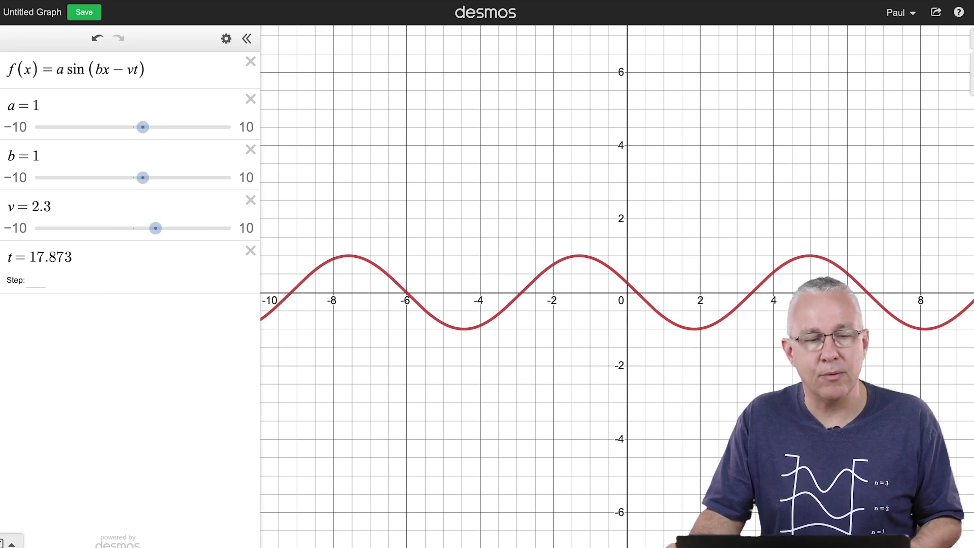
left_click_drag(142, 177, 167, 180)
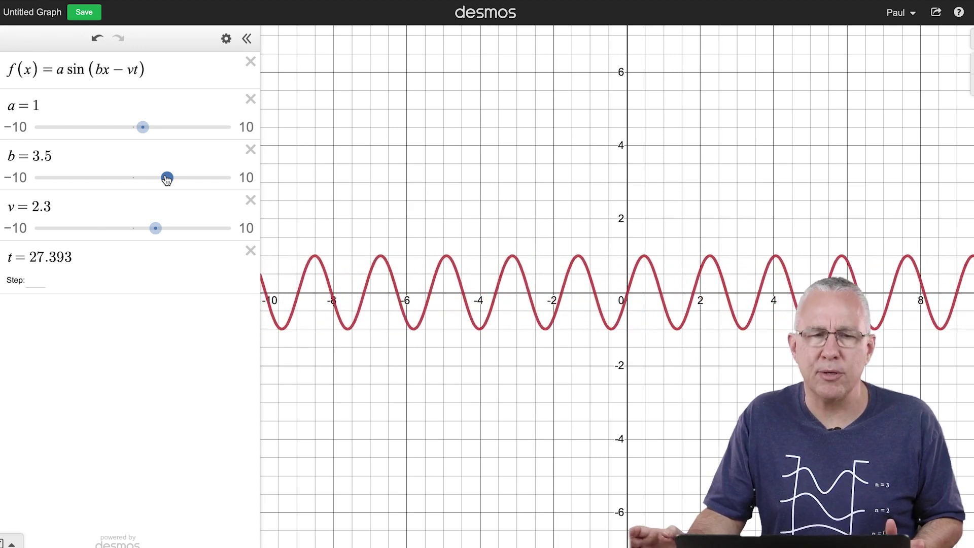
left_click_drag(155, 230, 164, 231)
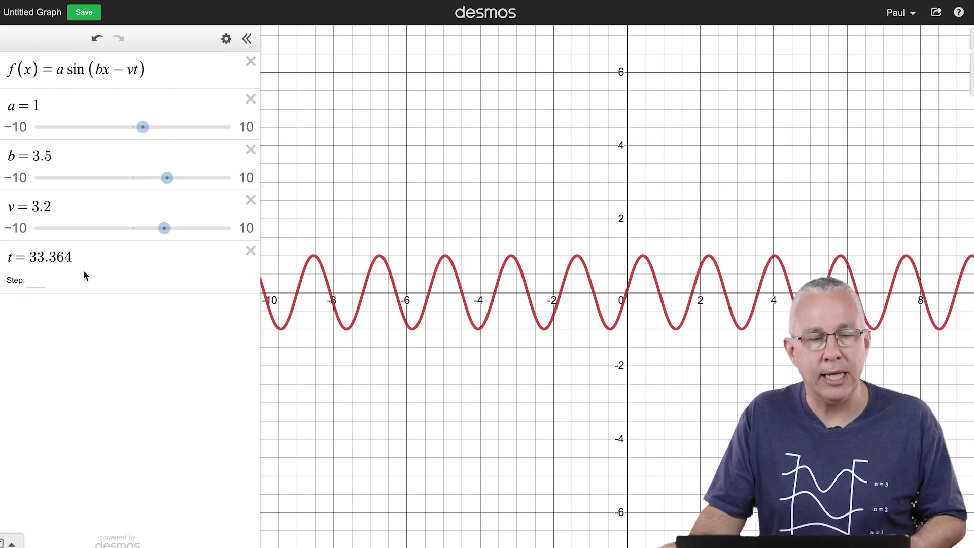
Add a second function g(x) = A sin(Bx − VT) above the first, with sliders for A, B, V and T.
left_click(6, 70)
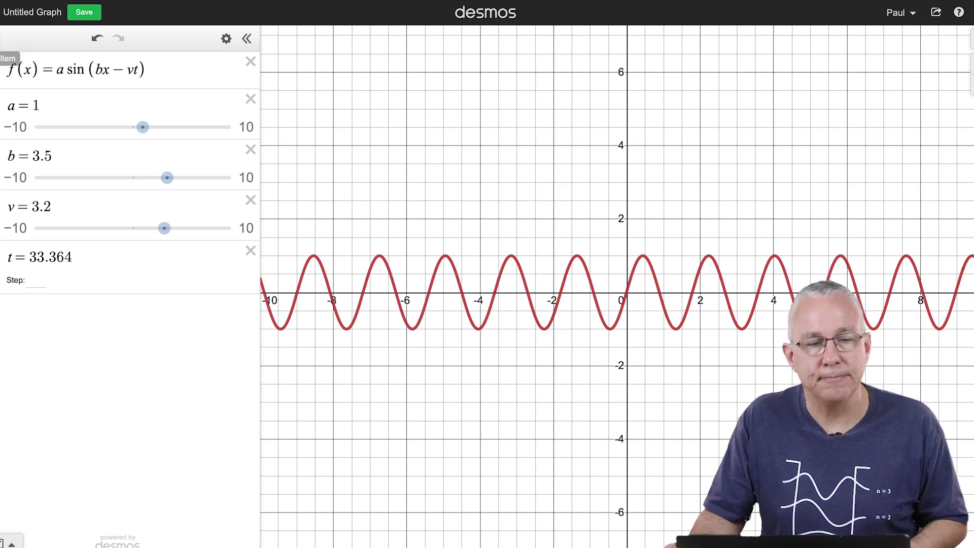
key("Return")
type("g(x)=Asin(Bx-VT")
left_click(138, 96)
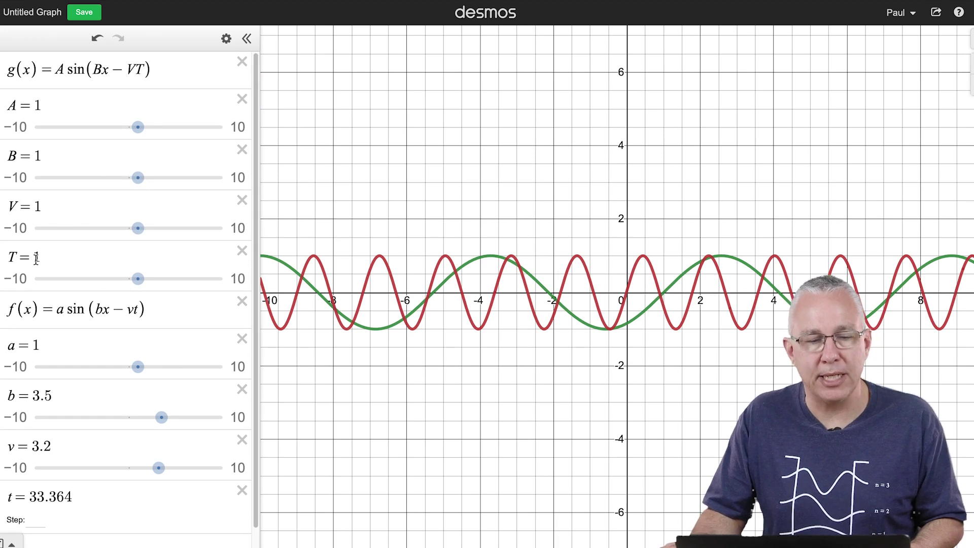
Set the animation mode of T in the second wave to play indefinitely at 1x speed.
left_click(3, 278)
left_click(99, 292)
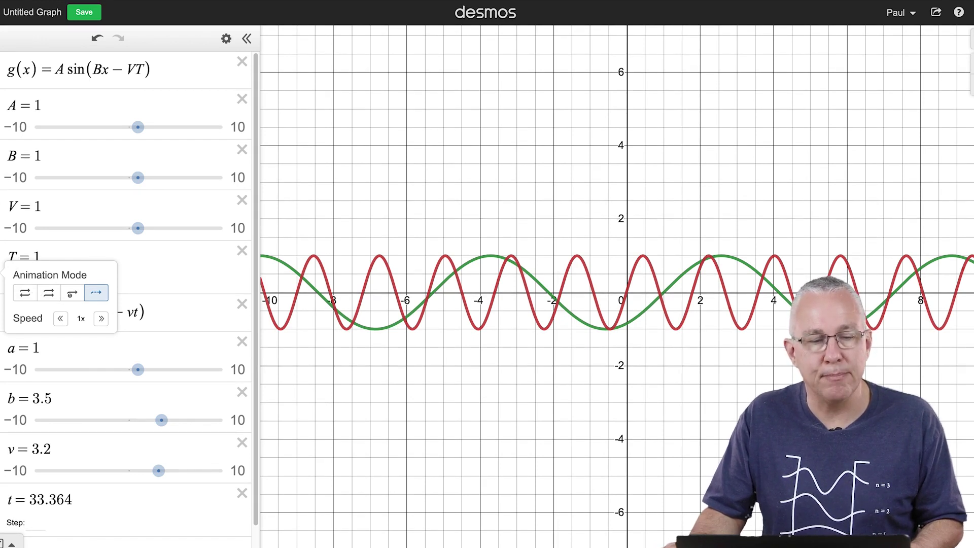
Start the T animation of the second wave and set v in the first wave to −1.9.
left_click(3, 274)
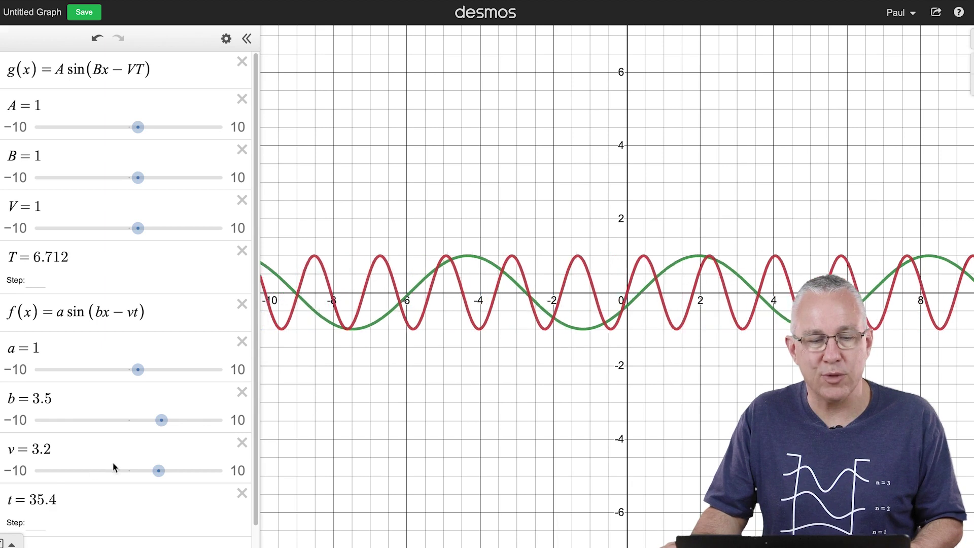
left_click_drag(159, 470, 110, 471)
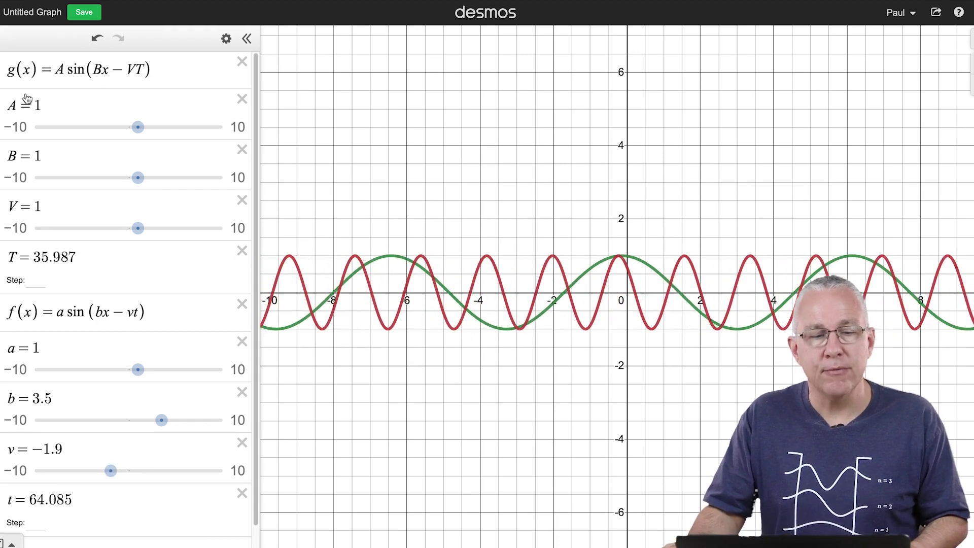
Shift both waves downward by appending −5 to f(x) and −2 to g(x).
left_click(155, 314)
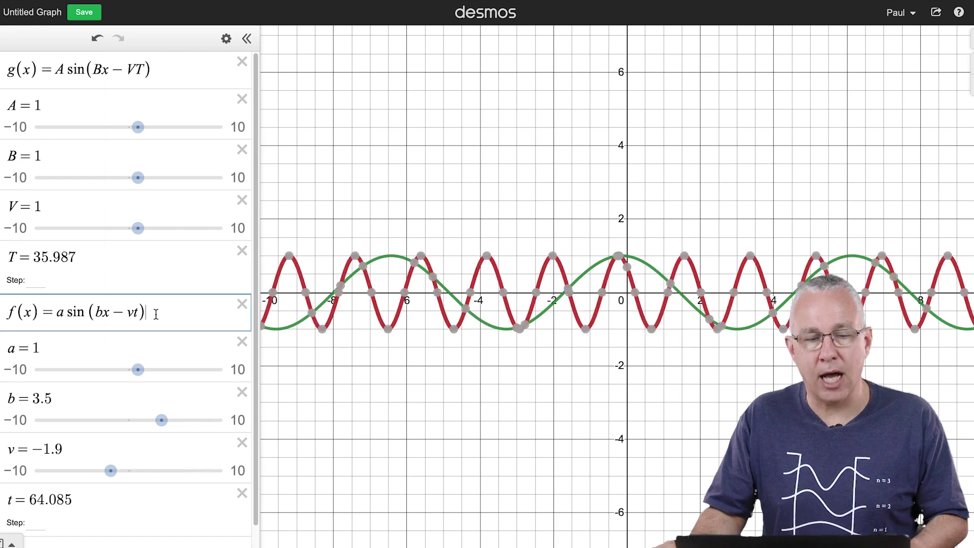
type("-")
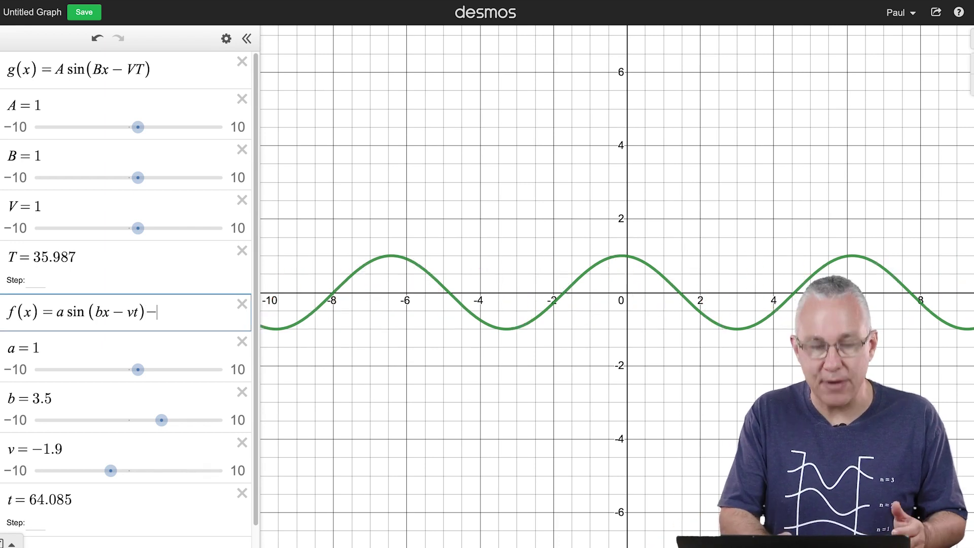
type("5")
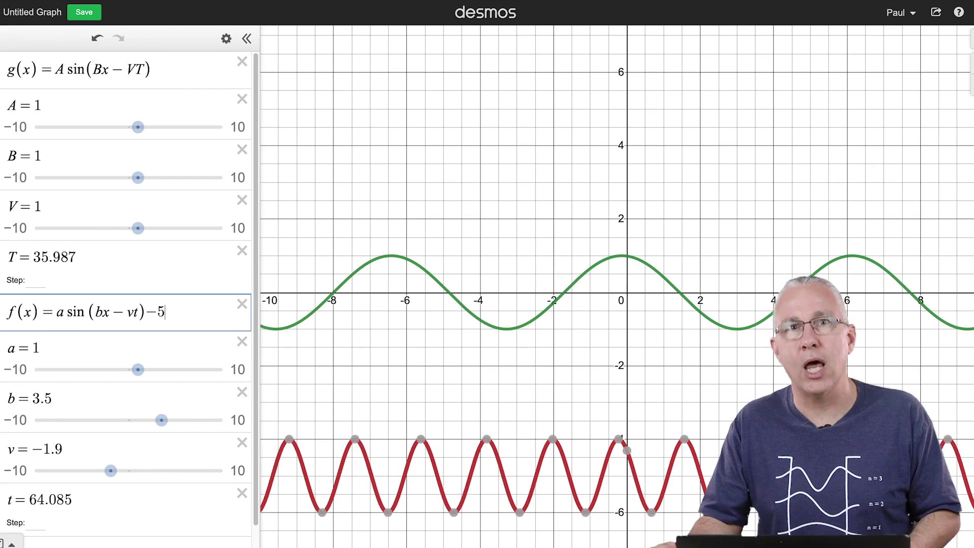
left_click(159, 67)
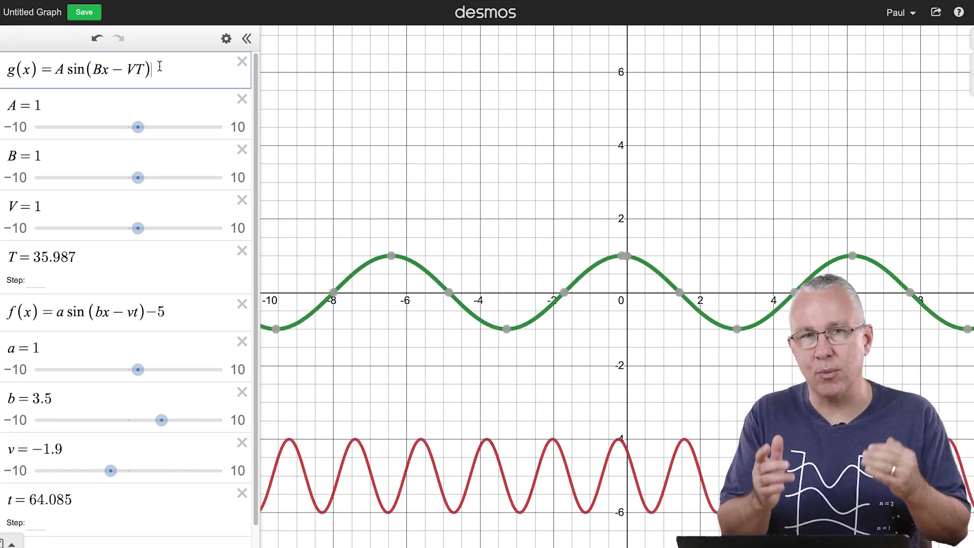
type("-2")
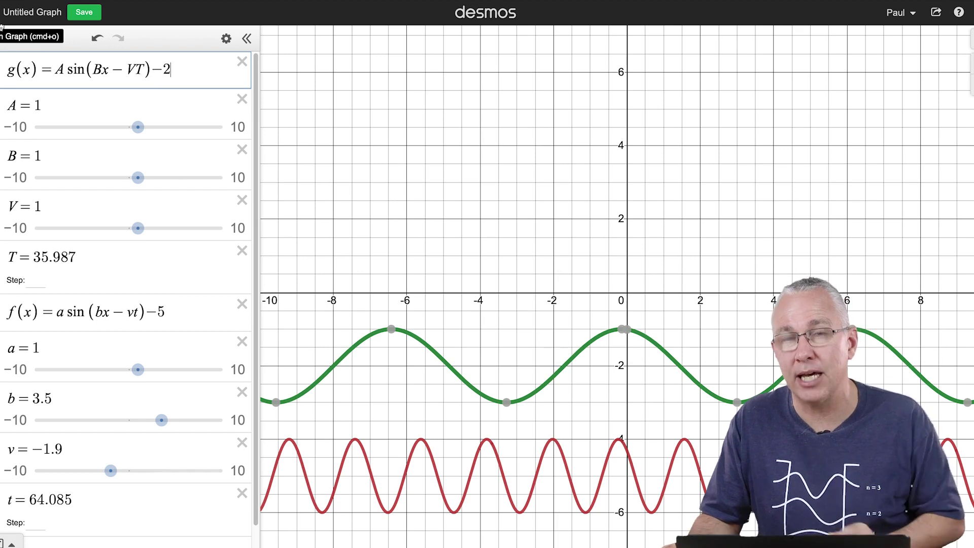
Add a sum function h(x) = f(x) + g(x) + 10 below g(x) and start animating T.
left_click(7, 38)
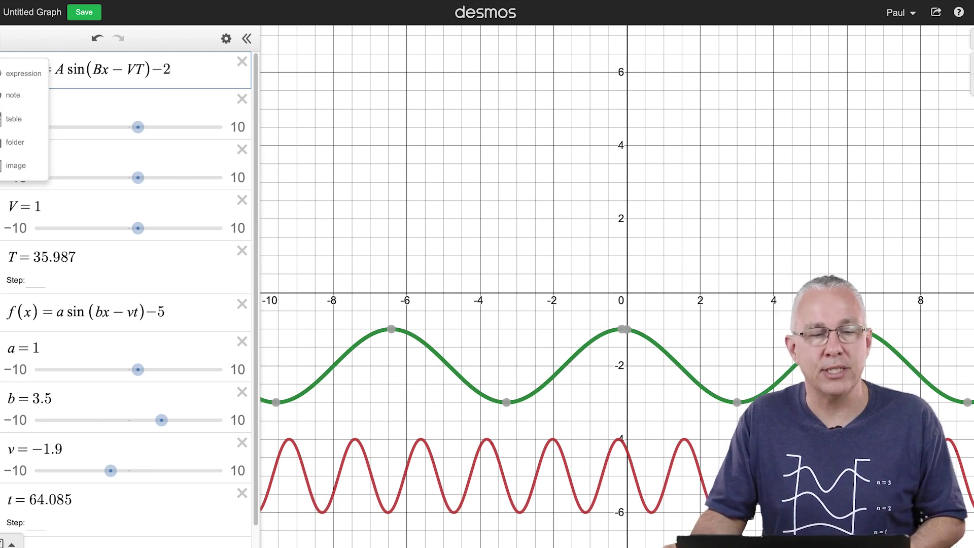
left_click(18, 71)
type("h(x)")
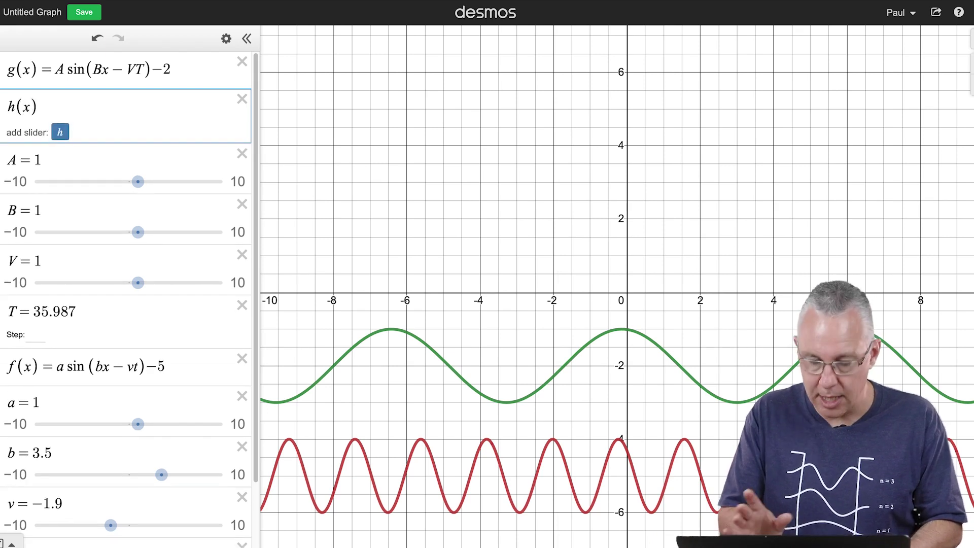
type("=F")
key("BackSpace")
type("f(")
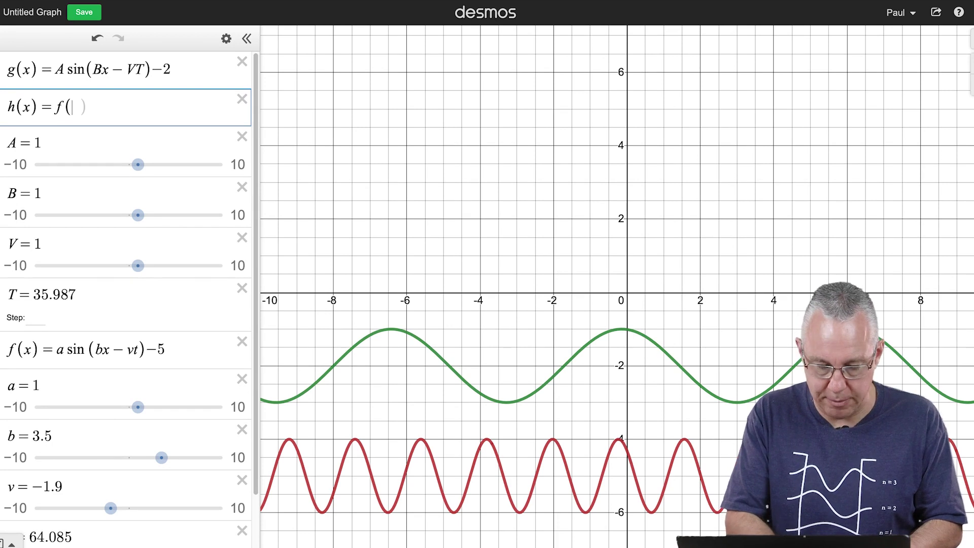
type("x)")
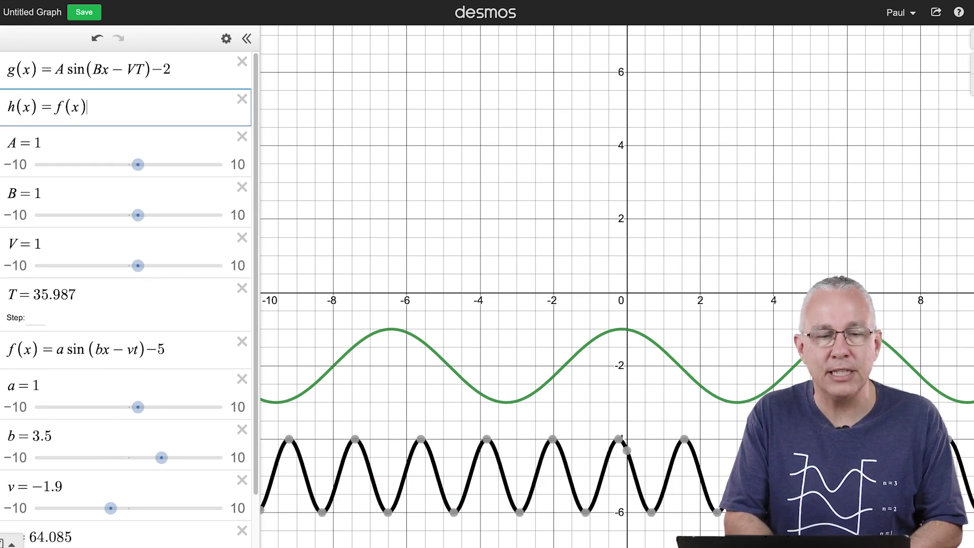
type("+")
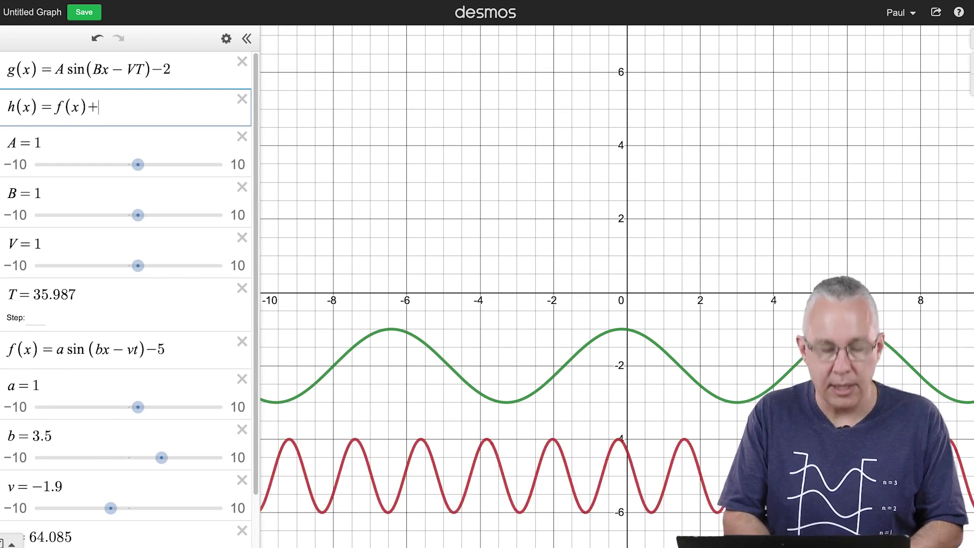
type("g(x")
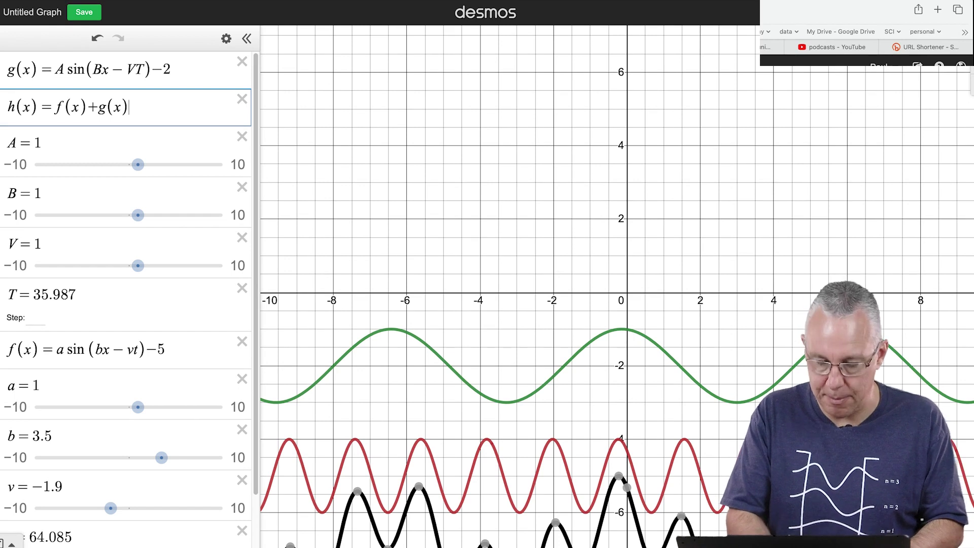
key("Return")
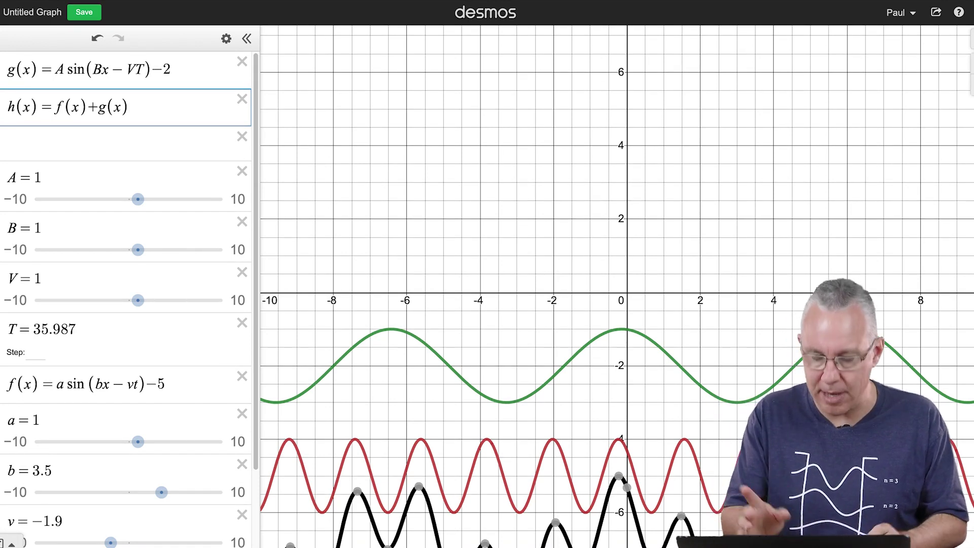
type("+10")
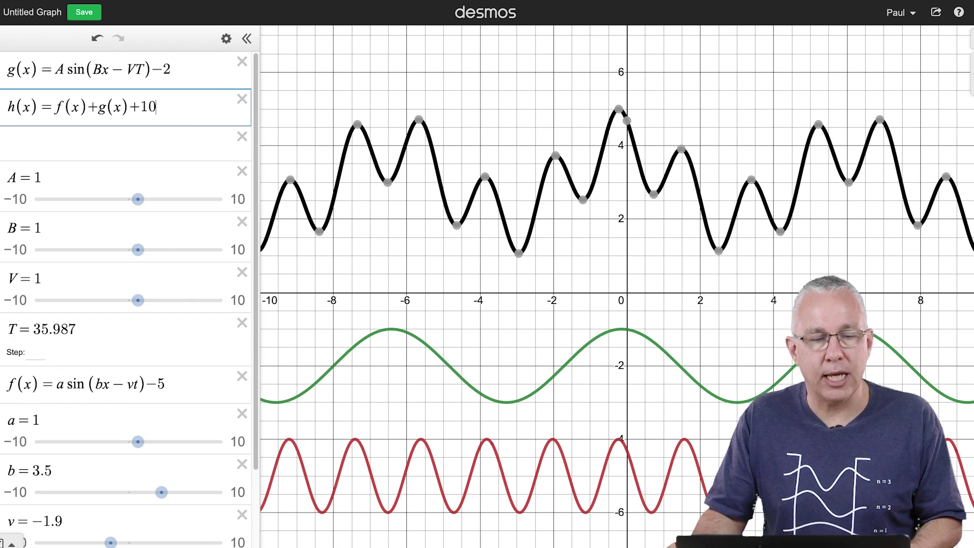
left_click(2, 336)
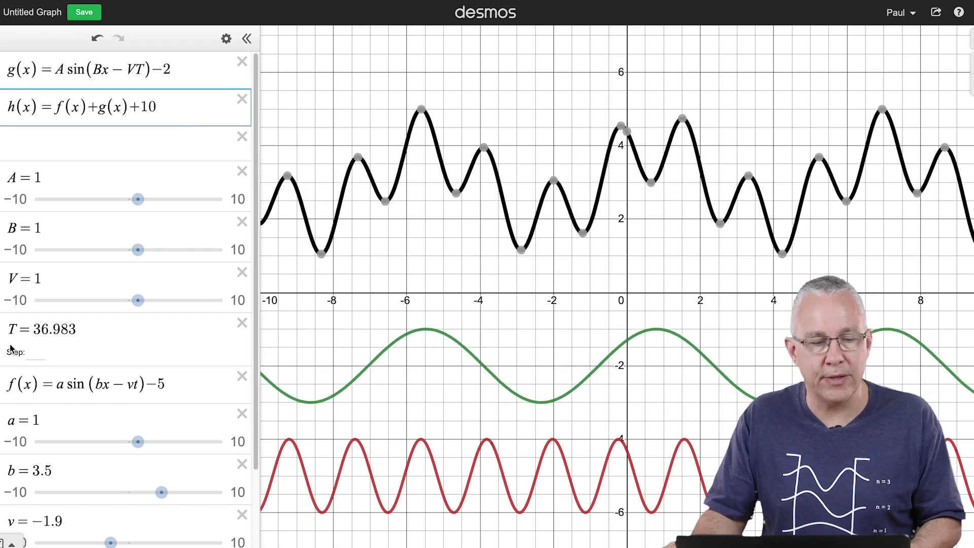
Set b and v of the f(x) wave to 1 and reset both time variables, T and t, to 1.
scroll(21, 482, "down", 3)
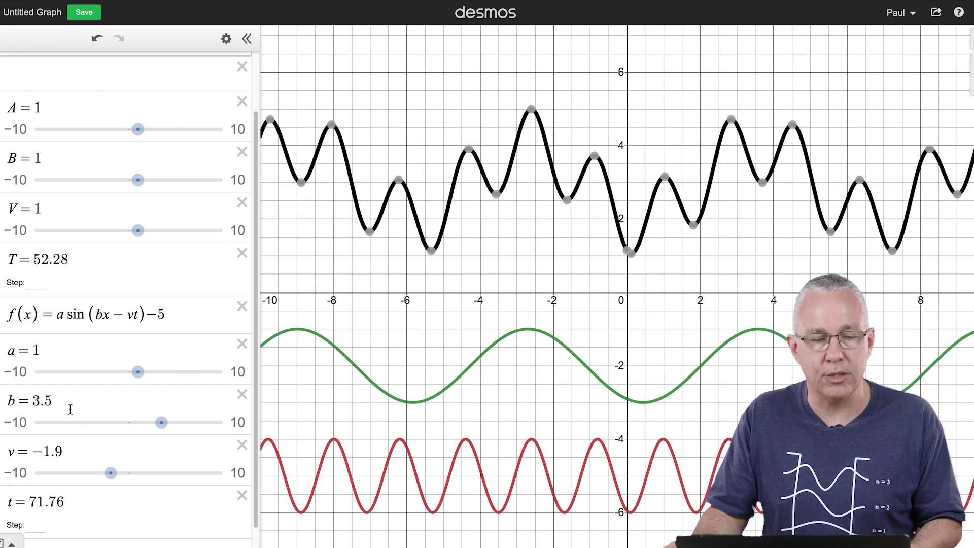
left_click(42, 402)
double_click(43, 402)
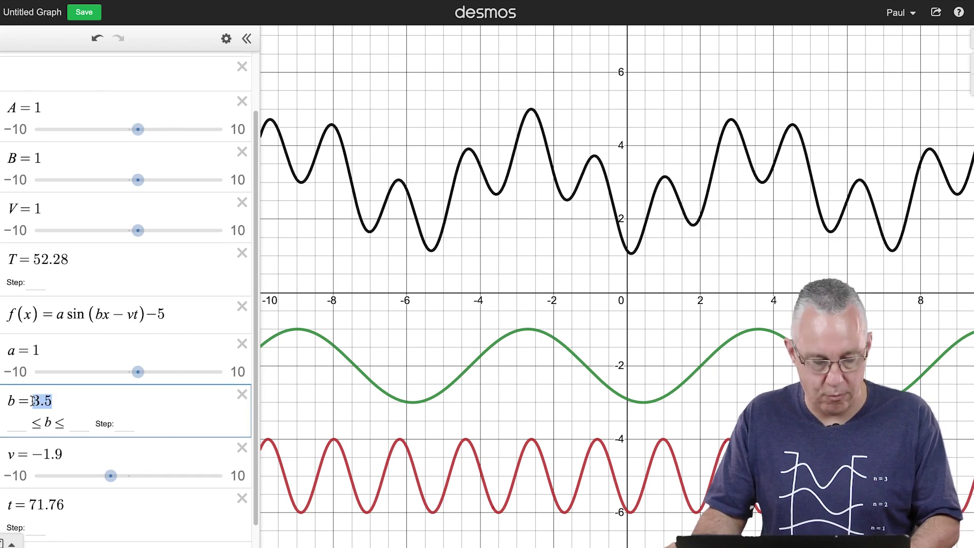
type("1")
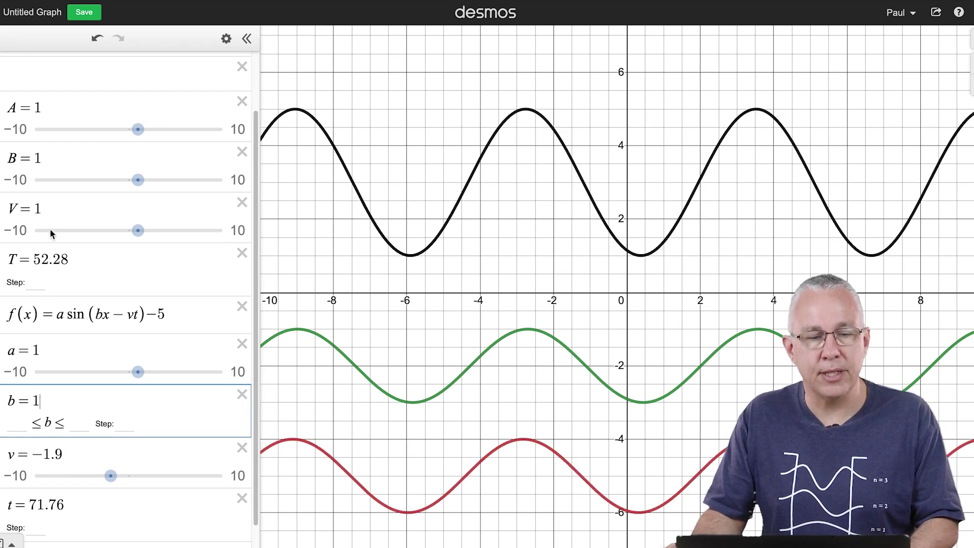
left_click(48, 451)
left_click_drag(35, 451, 78, 451)
type("1")
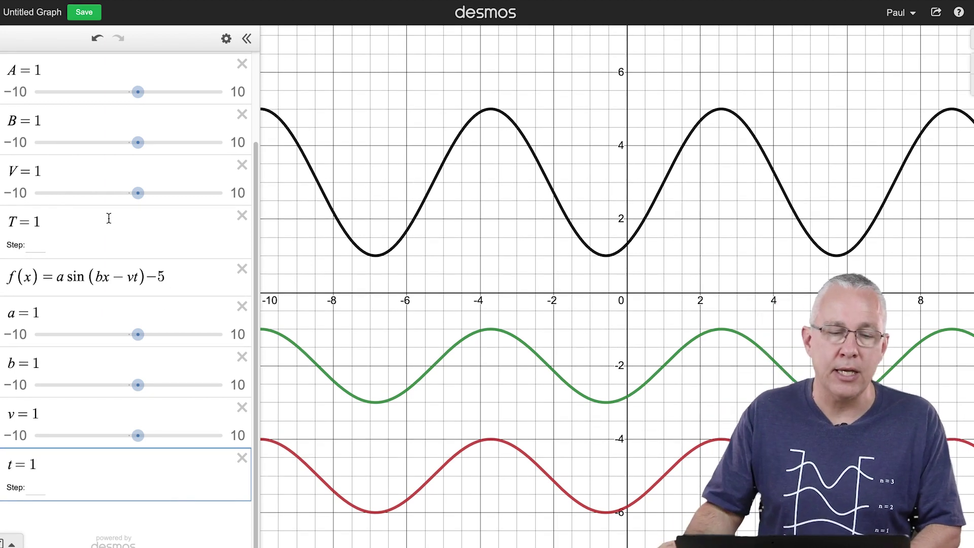
Insert a phase term + Cπ inside the sine of f(x) and add a slider for C.
left_click(140, 278)
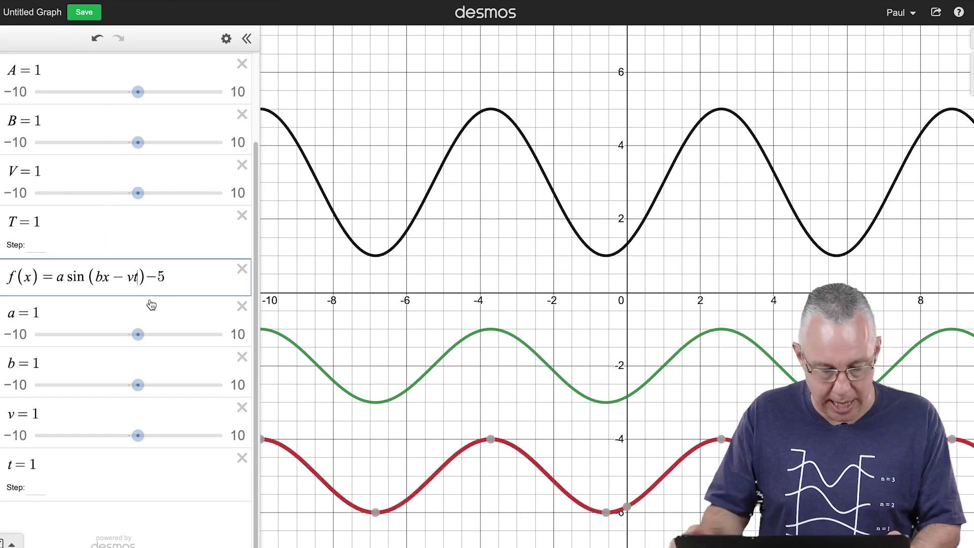
type("+")
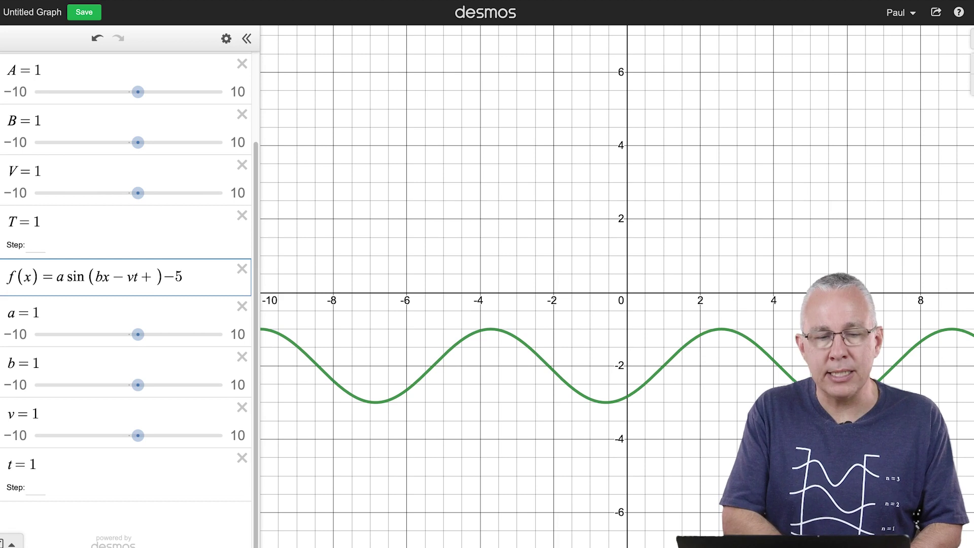
type("C")
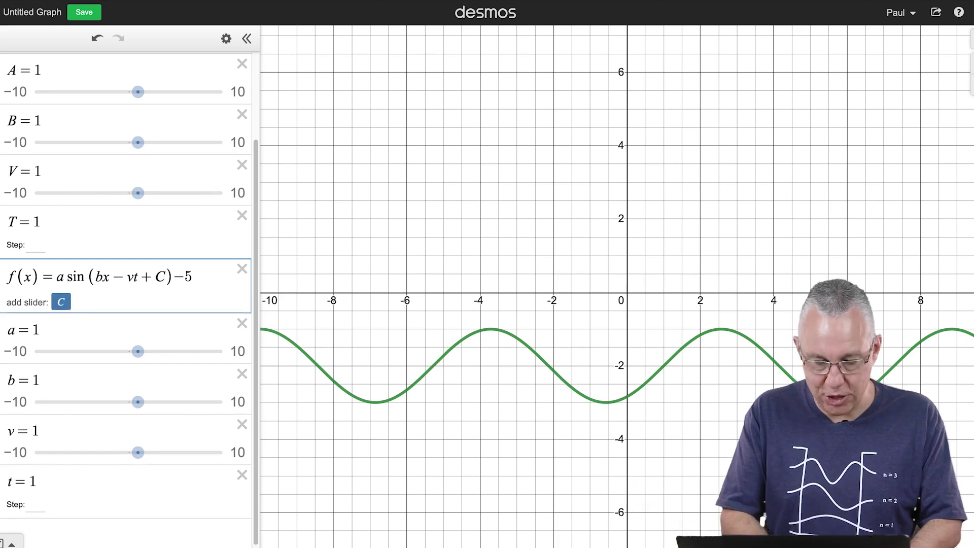
type("pi")
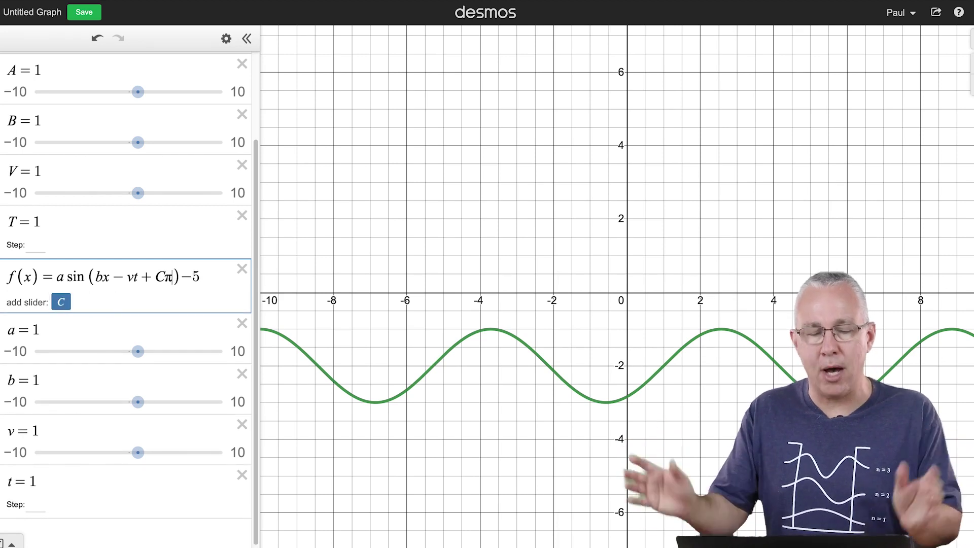
left_click(60, 303)
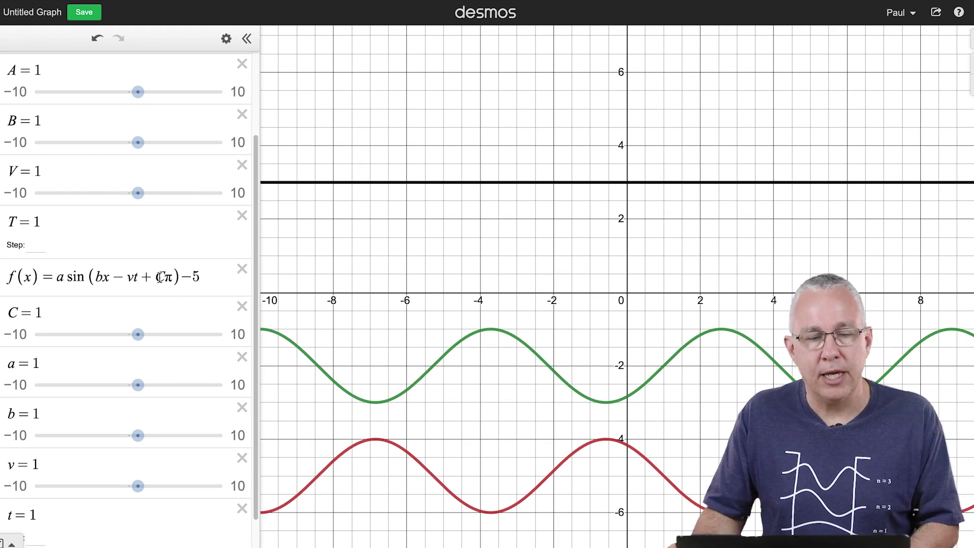
Vary the phase of f(x) by setting C to 0 and to 0.5.
left_click(130, 333)
left_click_drag(130, 335, 128, 335)
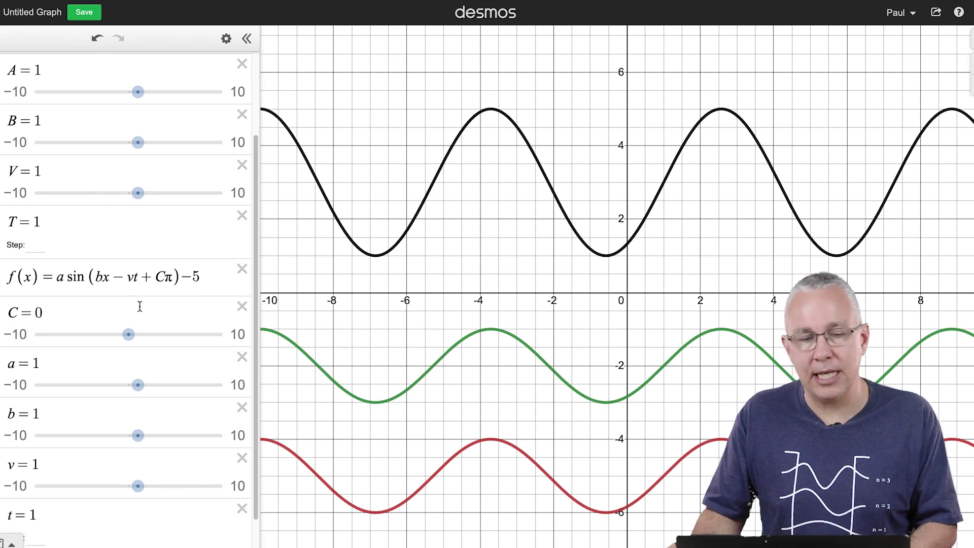
left_click_drag(128, 335, 135, 337)
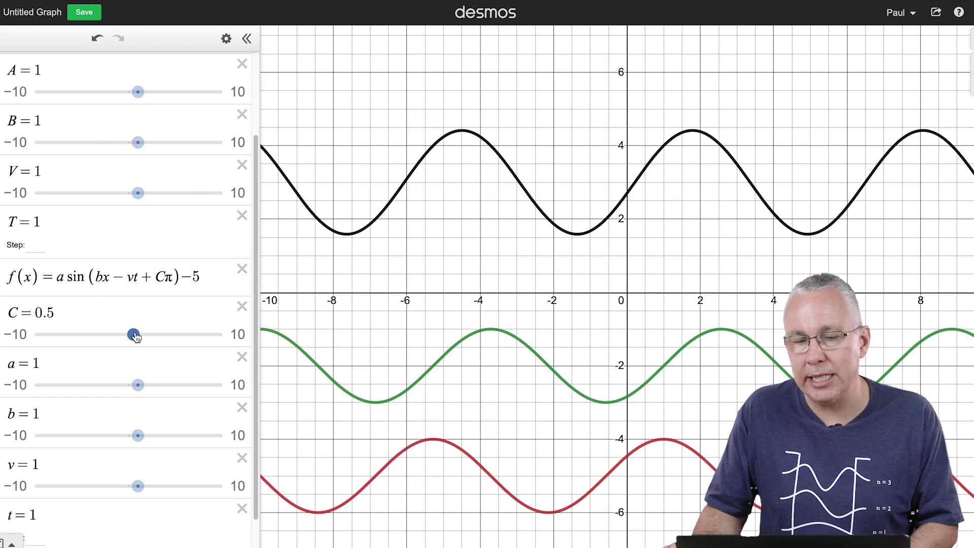
left_click_drag(135, 337, 136, 337)
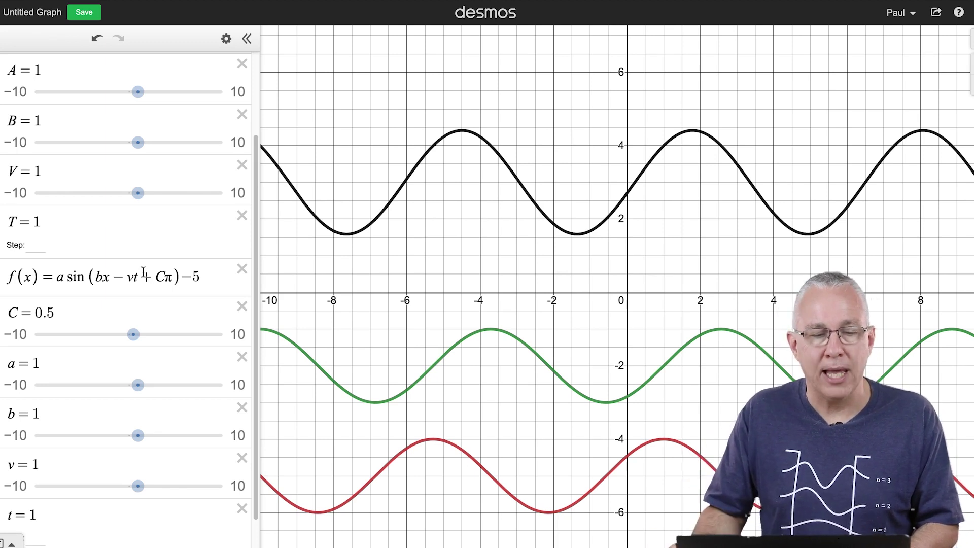
Set the C slider's step to .25, and move C to 0 and finally to 1.
left_click(203, 316)
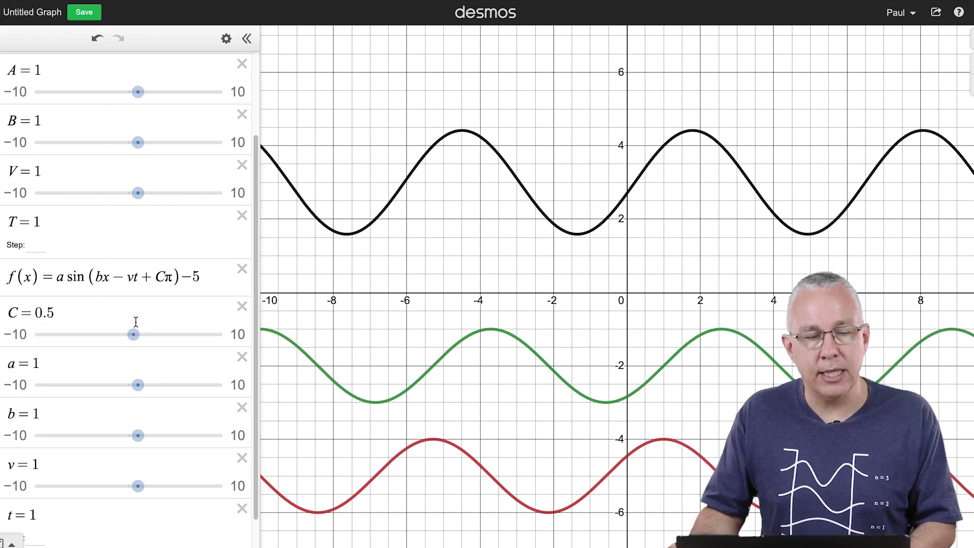
left_click(111, 314)
left_click(124, 337)
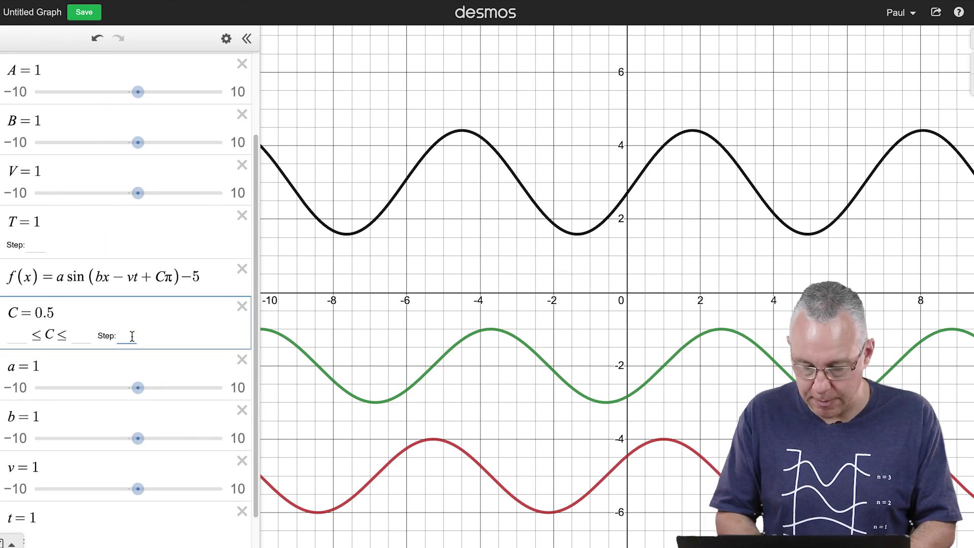
type(".25")
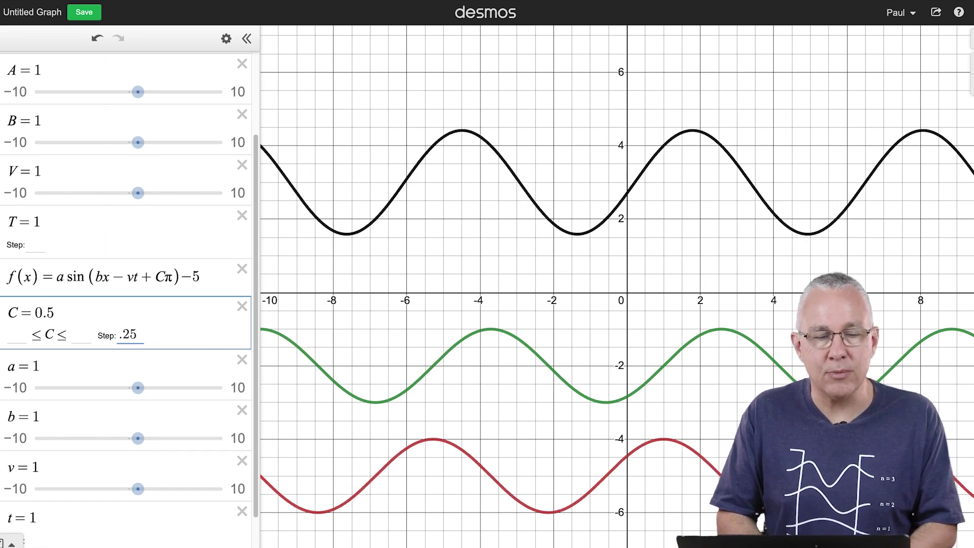
key("Return")
left_click_drag(140, 342, 133, 343)
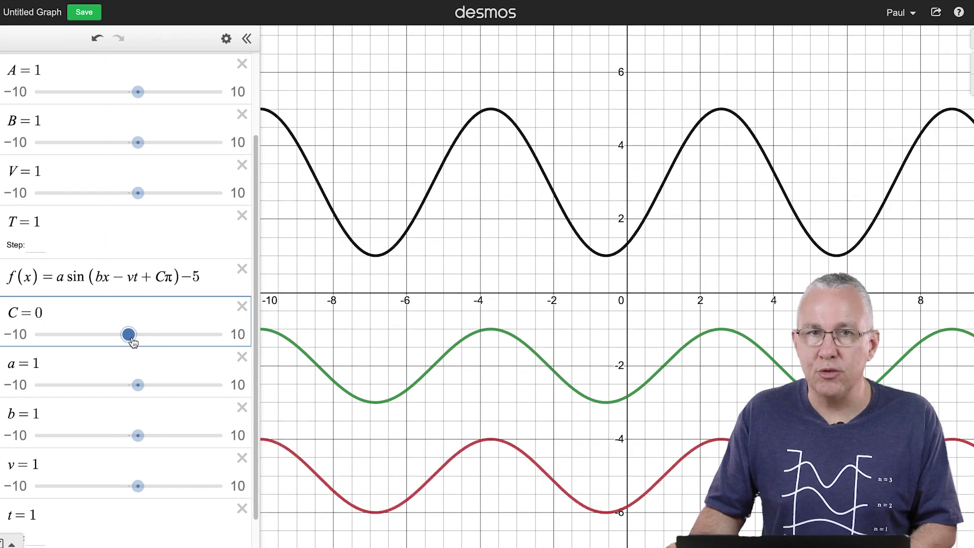
mouse_move(133, 342)
left_mouse_down()
mouse_move(111, 343)
mouse_move(142, 343)
left_mouse_up()
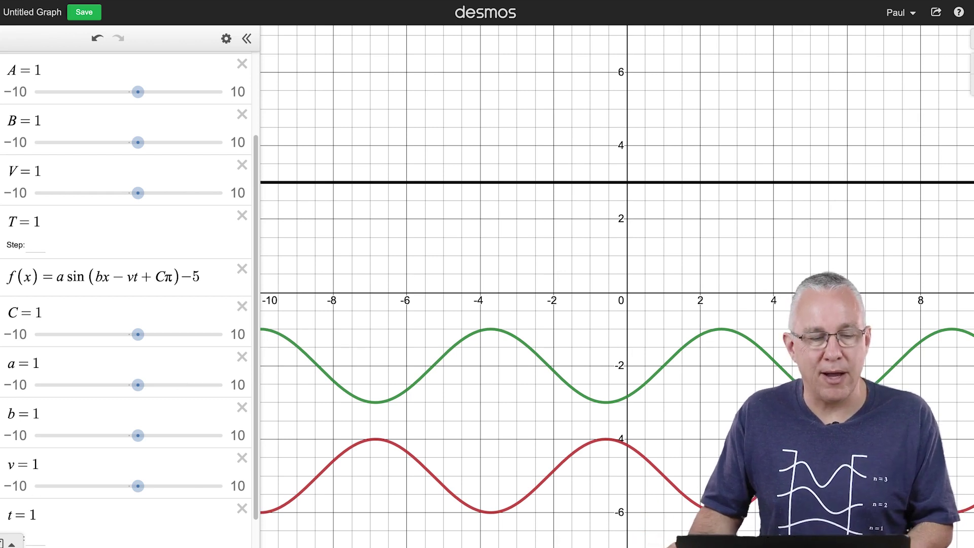
Animate T and t together and set v of the f(x) wave to −0.8.
left_click(5, 222)
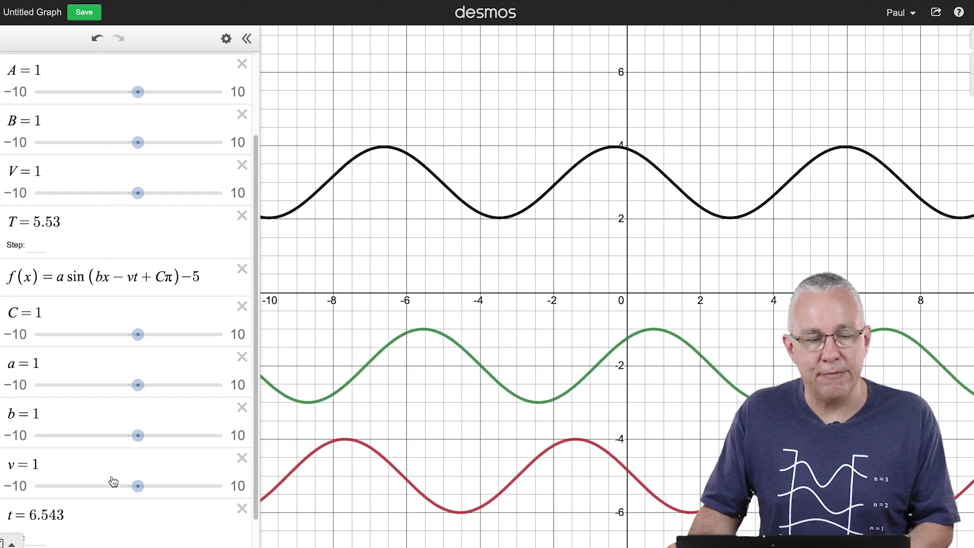
left_click_drag(138, 485, 121, 486)
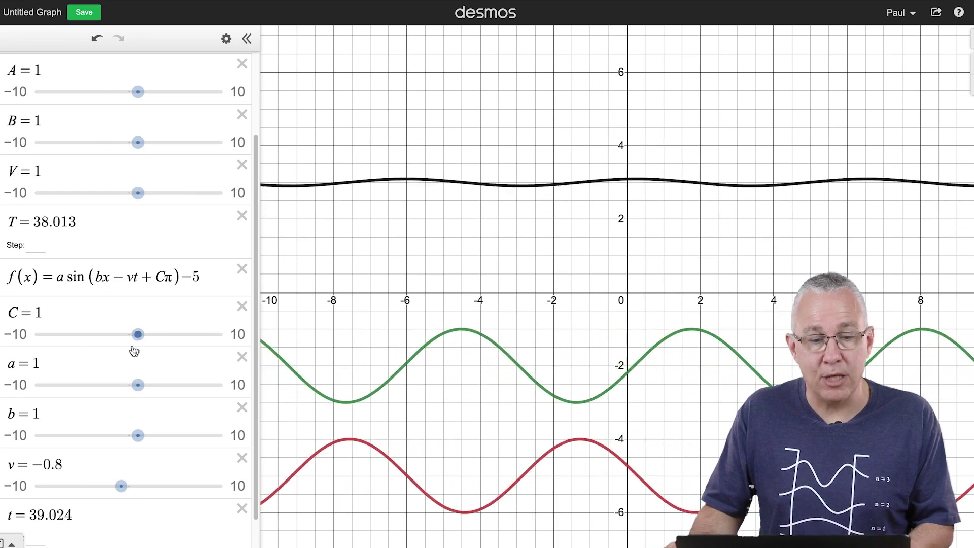
Vary the moving f(x) wave: a to 3.6 and back to 1, b to −0.1 and finally 0.6.
left_click_drag(139, 391, 163, 389)
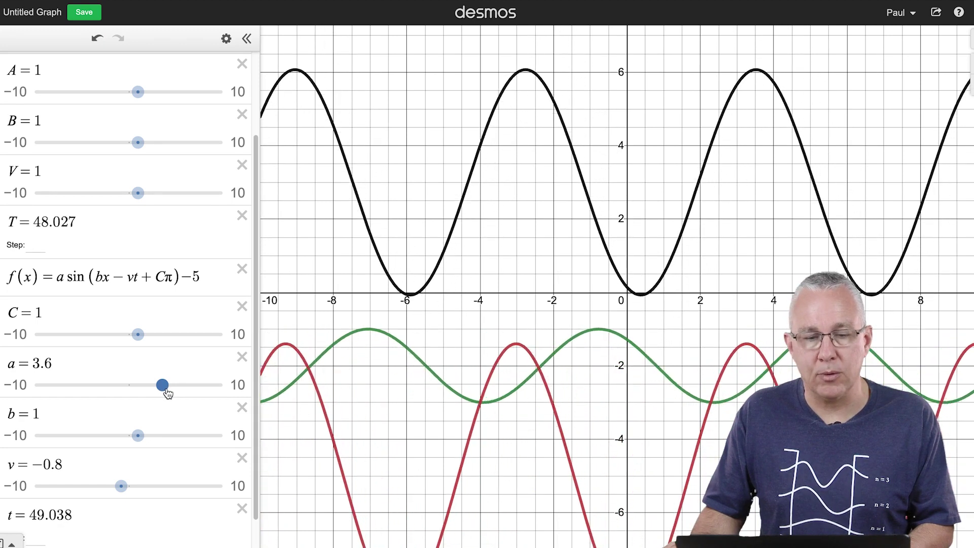
left_click_drag(167, 393, 143, 389)
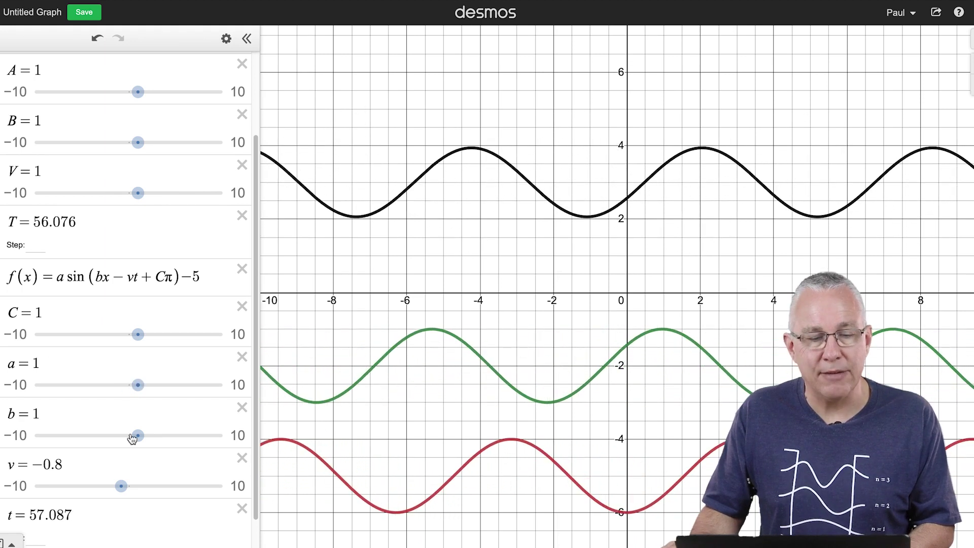
left_click_drag(139, 439, 132, 439)
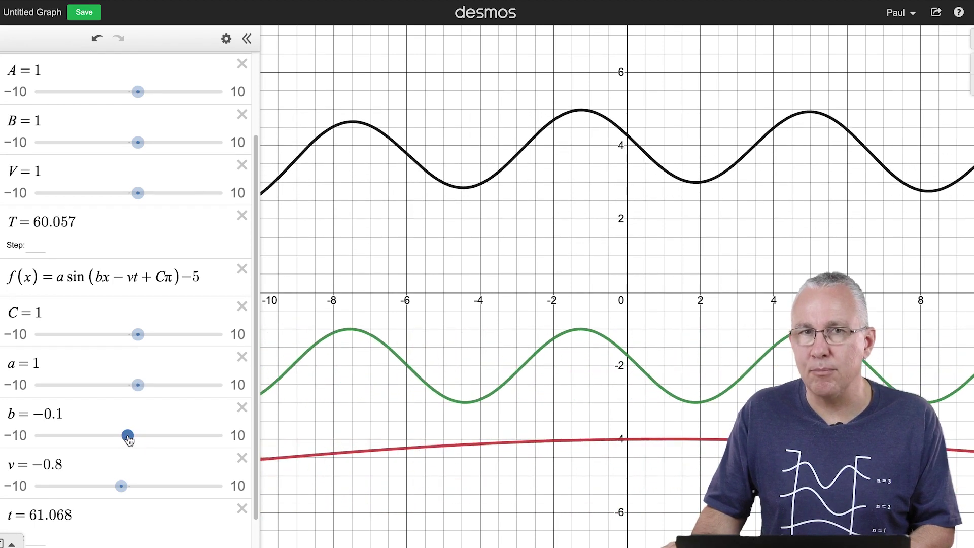
left_click_drag(131, 440, 134, 439)
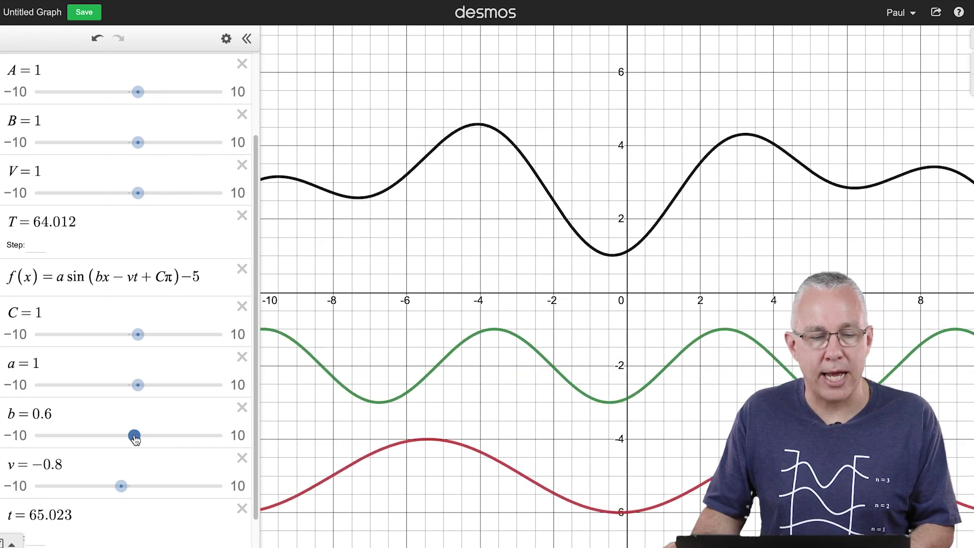